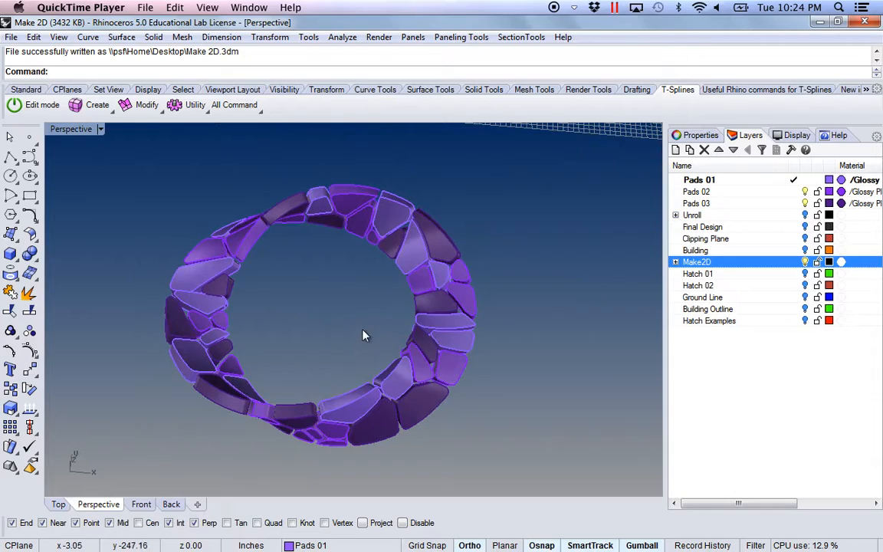
Create a 2D line drawing of the entire purple ring with Make2D, using the Current View layout
right_click_drag(305, 342, 325, 346)
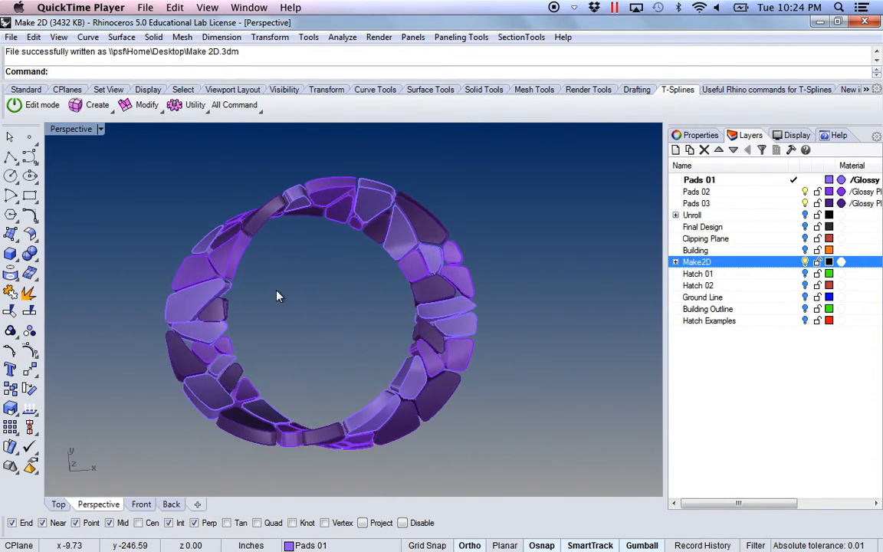
scroll(284, 302, "down", 5)
right_click_drag(306, 309, 302, 262)
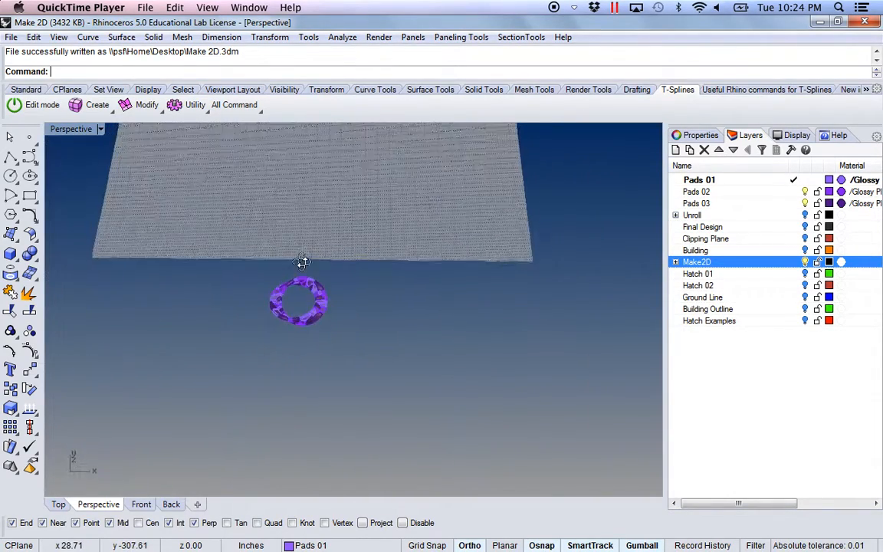
right_click_drag(364, 296, 450, 365, "shift")
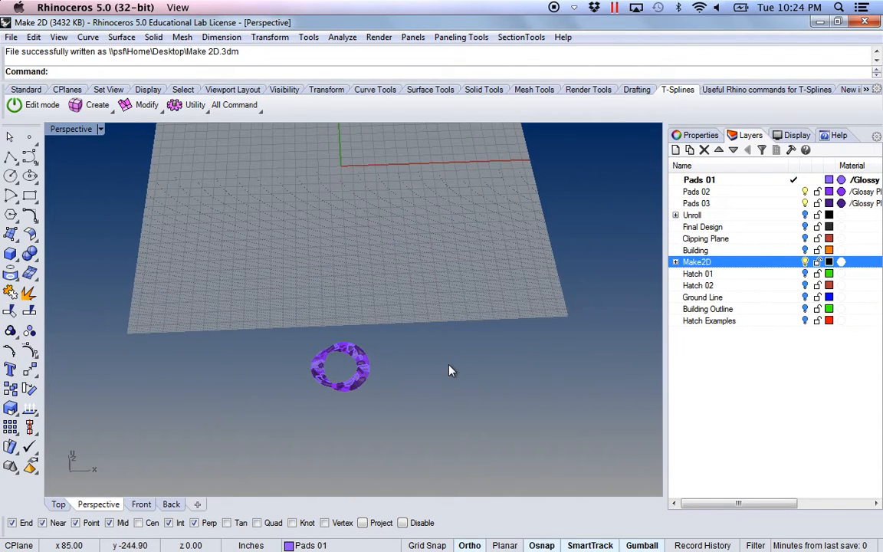
type("Make2D")
key("Return")
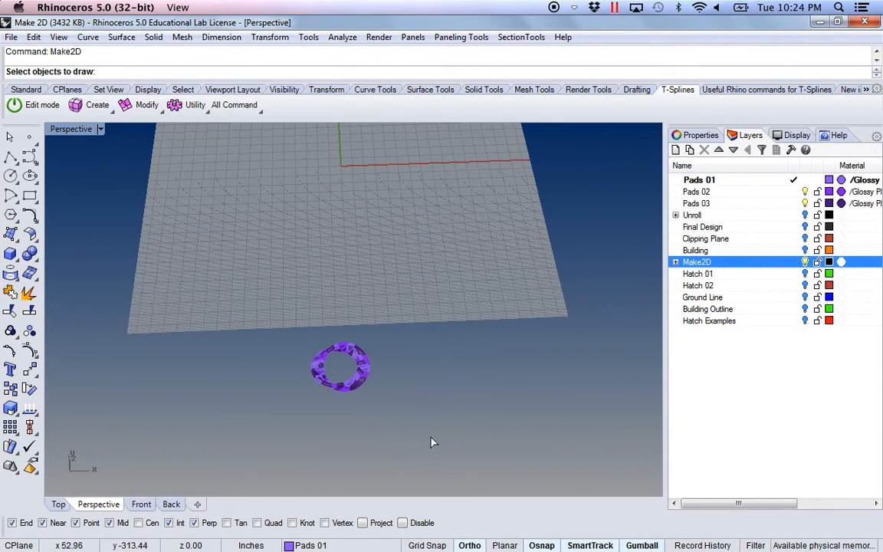
left_click_drag(258, 311, 258, 311)
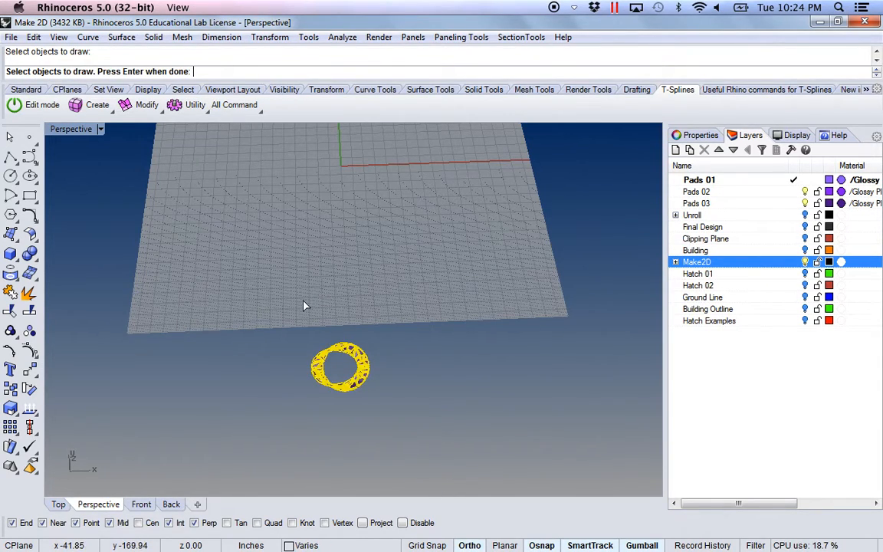
key("Return")
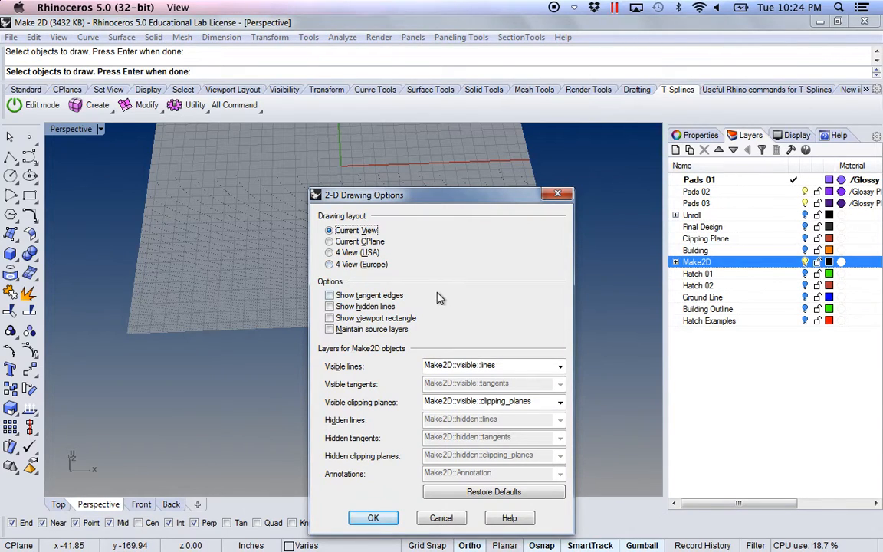
mouse_move(453, 195)
left_mouse_down()
mouse_move(499, 194)
mouse_move(621, 146)
left_mouse_up()
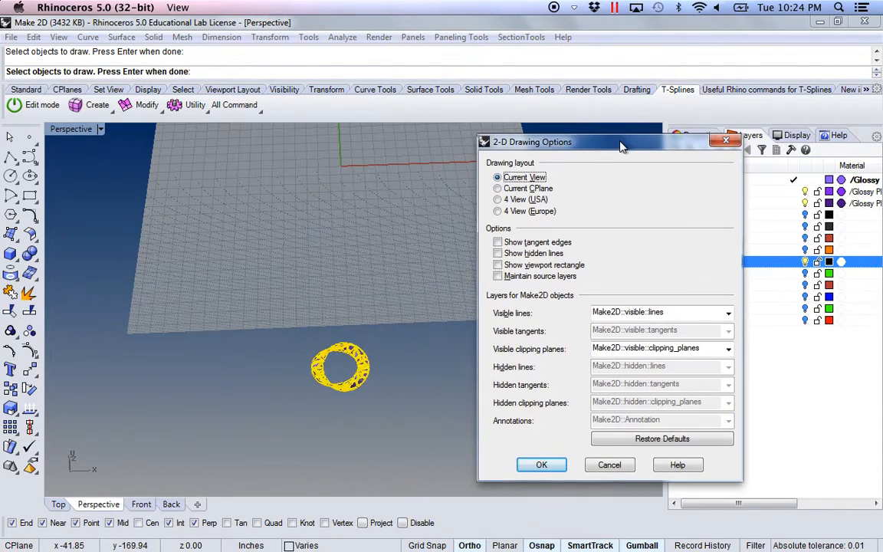
left_click(542, 466)
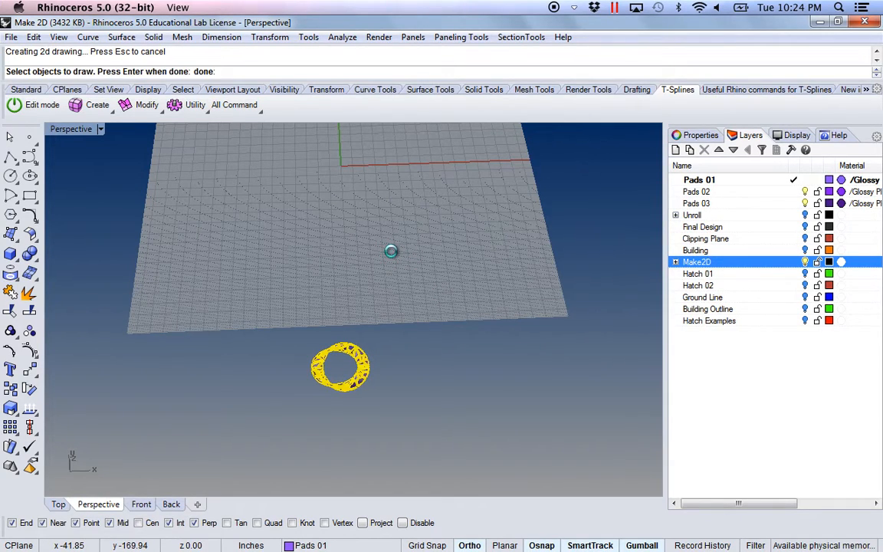
Examine the 2D line drawing at the origin and compare its location with the purple 3D ring
right_click_drag(371, 178, 438, 323, "shift")
left_click(431, 301)
scroll(389, 262, "up", 9)
scroll(388, 267, "up", 2)
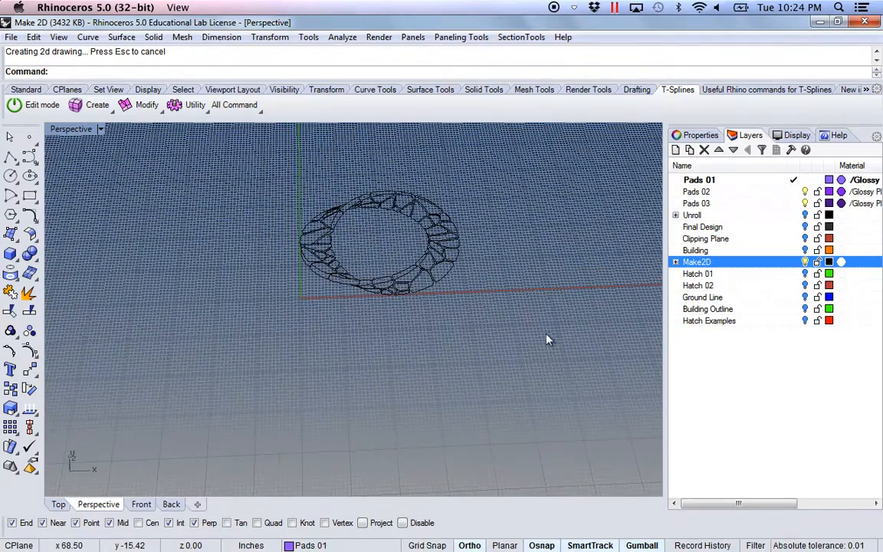
scroll(377, 375, "down", 8)
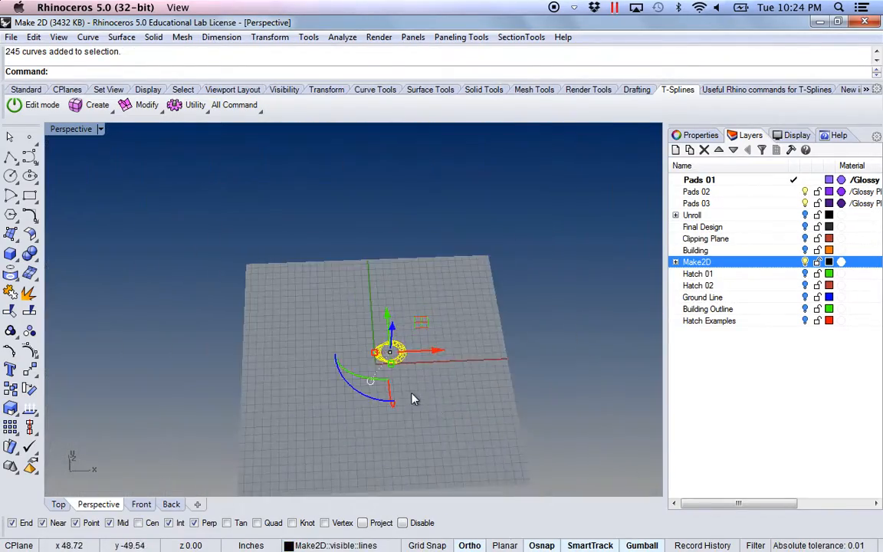
right_click_drag(451, 272, 331, 430)
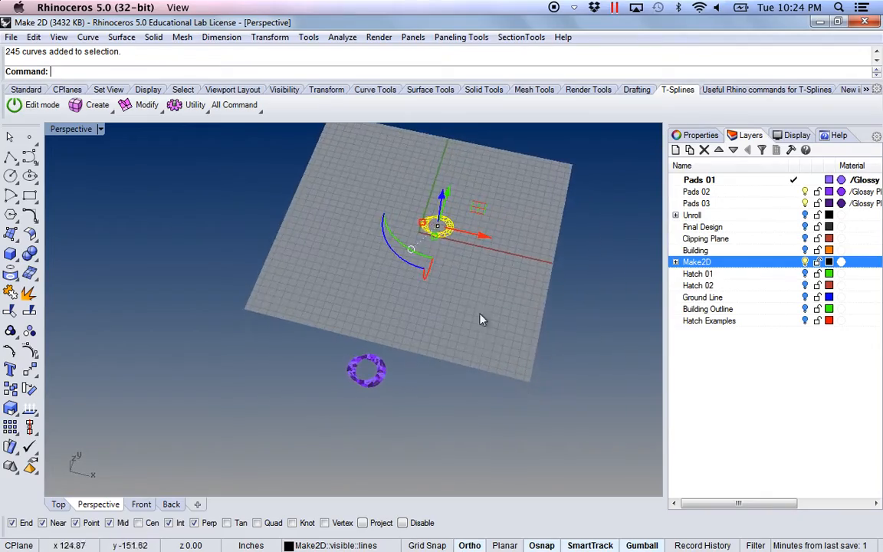
scroll(441, 234, "up", 6)
scroll(446, 233, "up", 3)
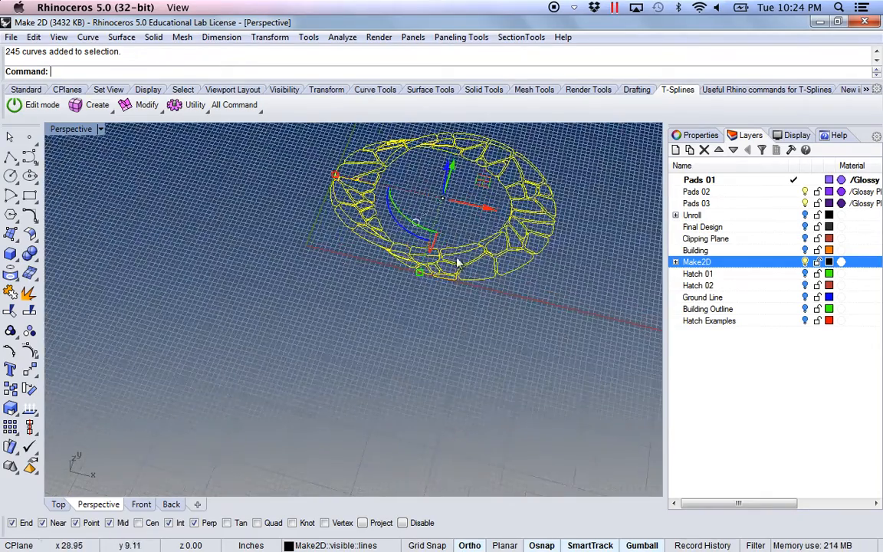
scroll(457, 263, "down", 7)
right_click_drag(317, 269, 385, 369)
right_click_drag(387, 304, 483, 345)
Select the 2D drawing's curves and zoom to the selection to inspect the linework up close
type("zs")
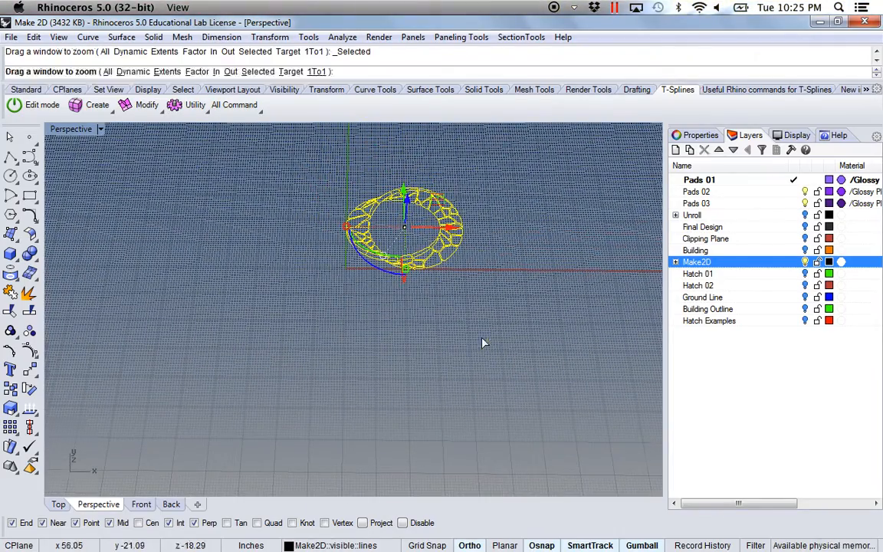
key("Return")
key("Escape")
scroll(409, 371, "down", 3)
scroll(409, 370, "down", 5)
right_click_drag(411, 355, 463, 298, "shift")
left_click_drag(374, 270, 373, 268)
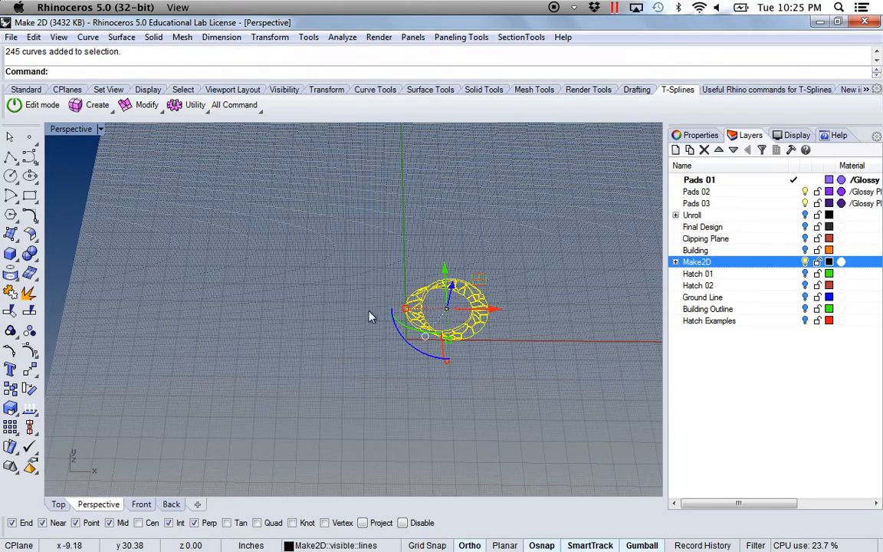
type("zs")
key("Return")
key("Return")
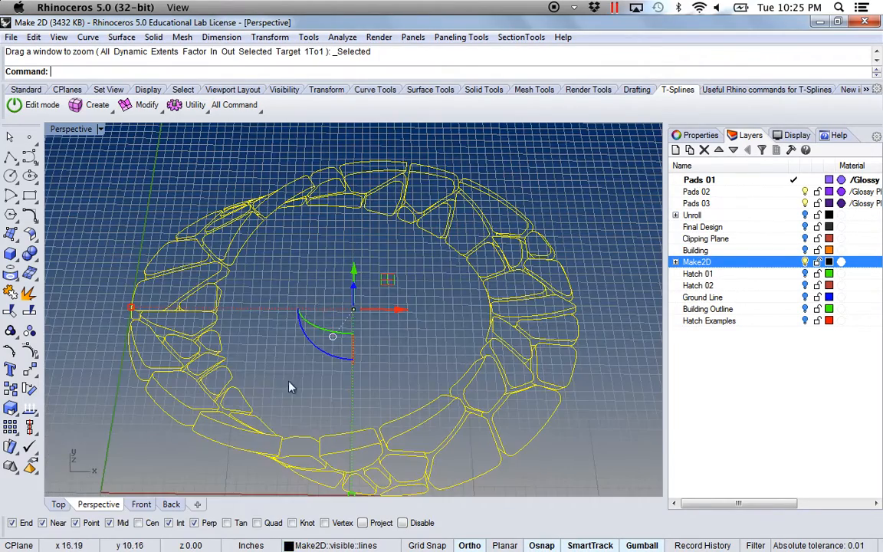
key("Escape")
Maximize the Top view and examine the flat 2D drawing from directly above
right_click_drag(441, 383, 389, 342)
scroll(389, 342, "down", 13)
right_click_drag(414, 376, 495, 329, "shift")
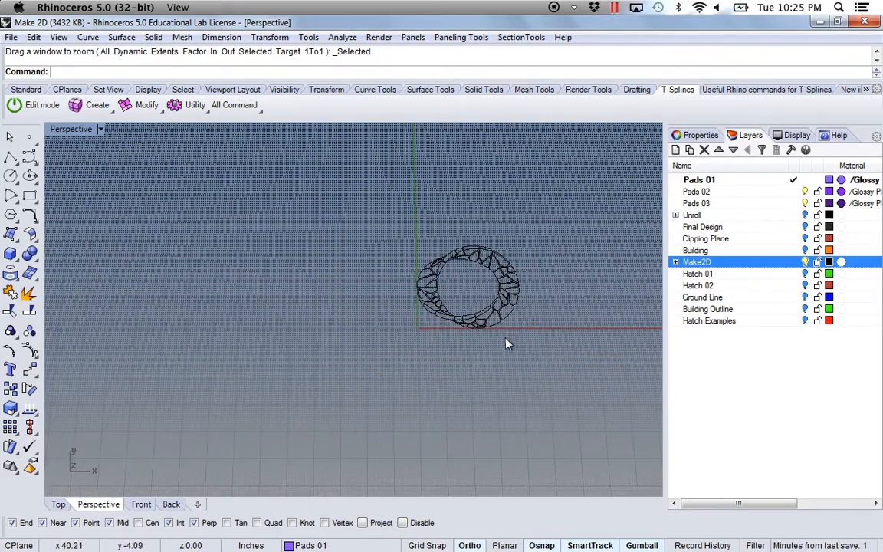
right_click_drag(484, 262, 408, 313, "shift")
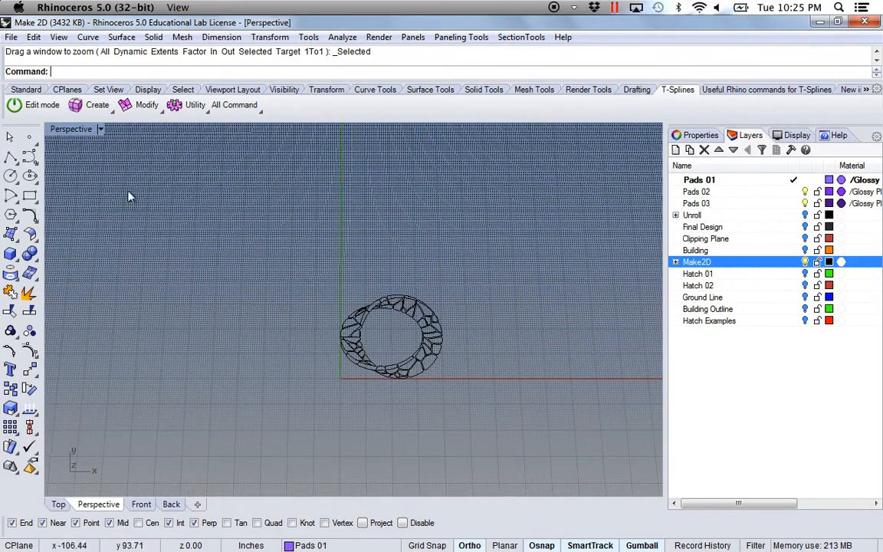
double_click(61, 130)
double_click(61, 131)
scroll(287, 264, "up", 3)
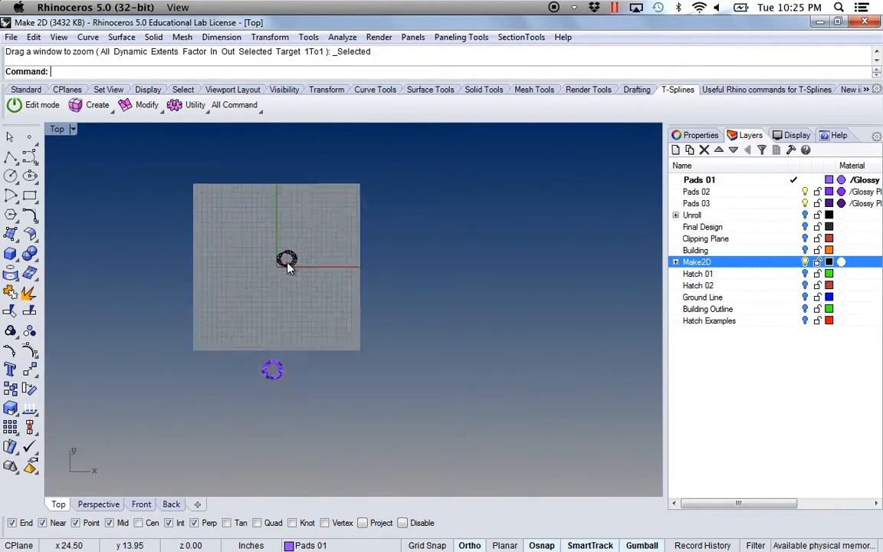
scroll(287, 265, "up", 20)
scroll(286, 270, "down", 6)
right_click_drag(286, 270, 387, 310)
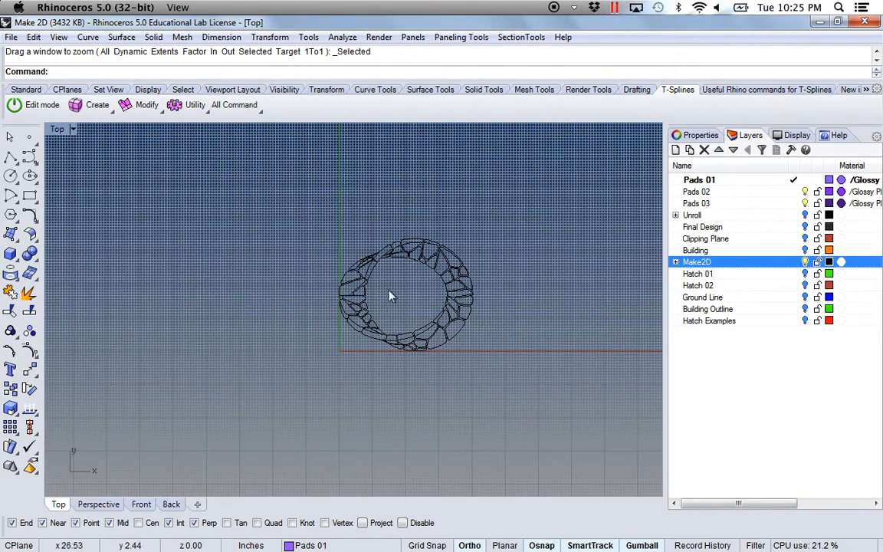
Move all curves of the 2D drawing in the negative X direction, off the grid
scroll(376, 279, "down", 12)
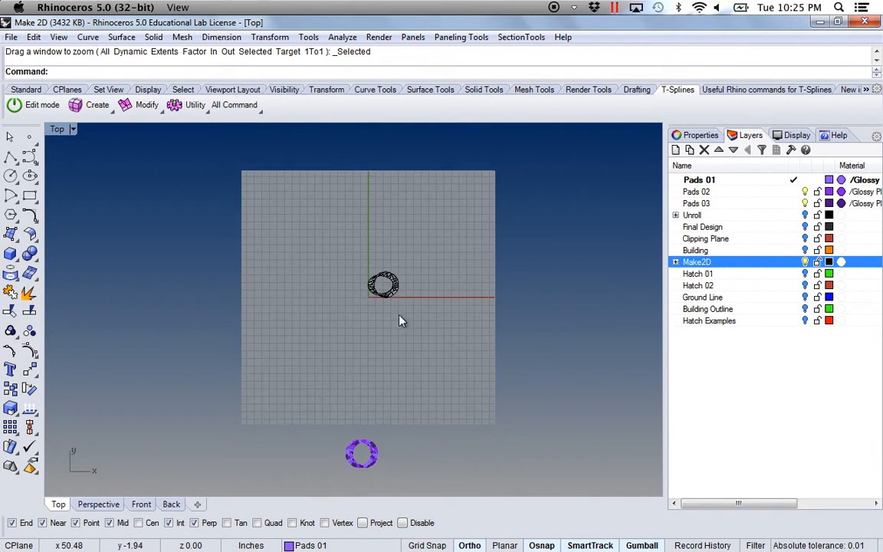
left_click_drag(430, 319, 356, 276)
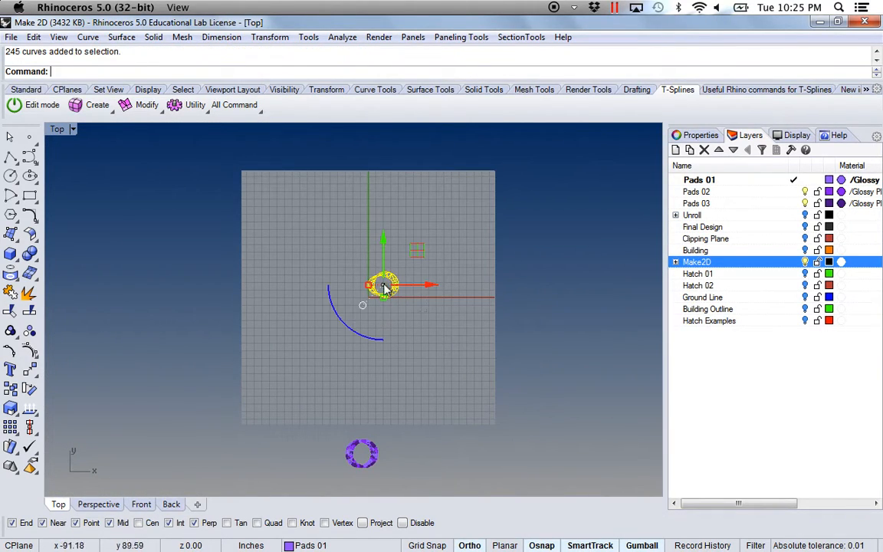
left_click_drag(430, 286, 227, 300)
left_click(338, 361)
right_click_drag(367, 367, 352, 311)
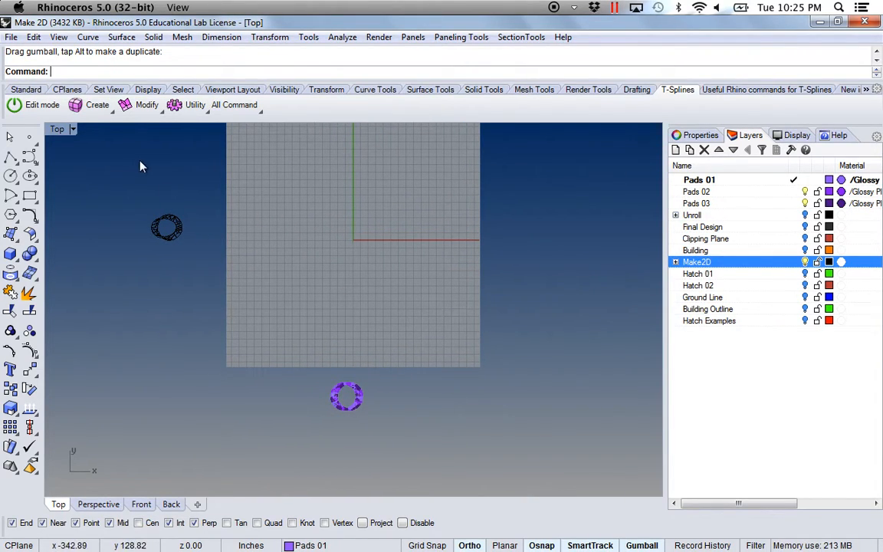
Maximize the Perspective view and frame the 3D ring from a low side angle
double_click(55, 130)
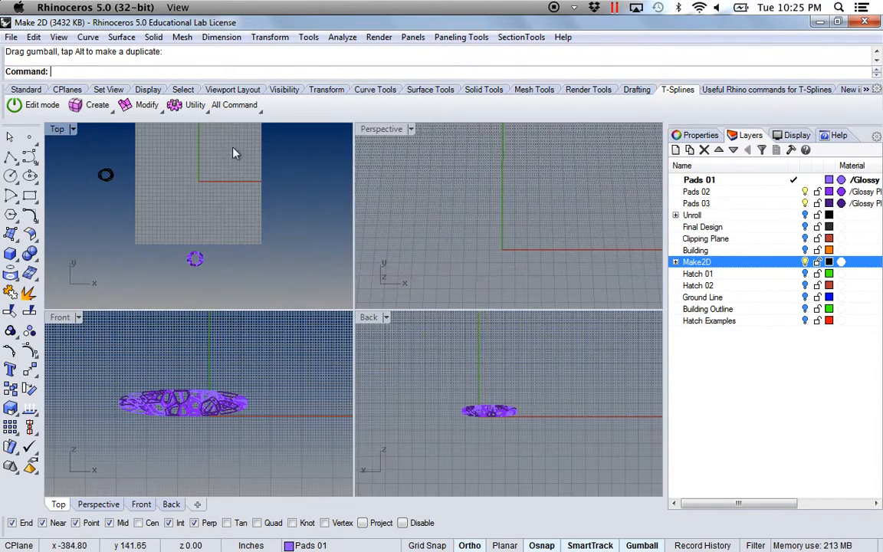
double_click(387, 131)
right_click_drag(389, 146, 373, 331)
scroll(382, 360, "down", 8)
scroll(357, 319, "up", 15)
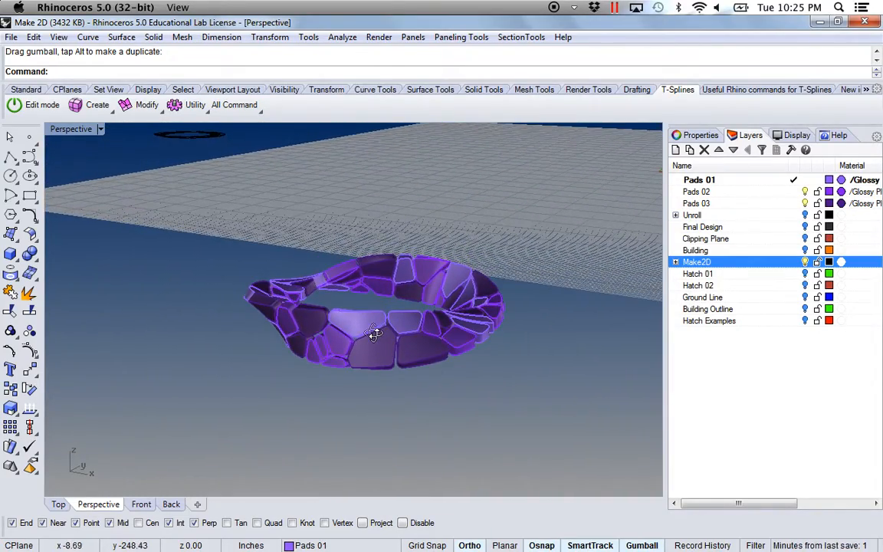
Select the entire 3D ring and generate its 2D drawings with Make2D, using the 4 View (USA) layout
left_click_drag(268, 251, 211, 233)
type("zs")
key("space")
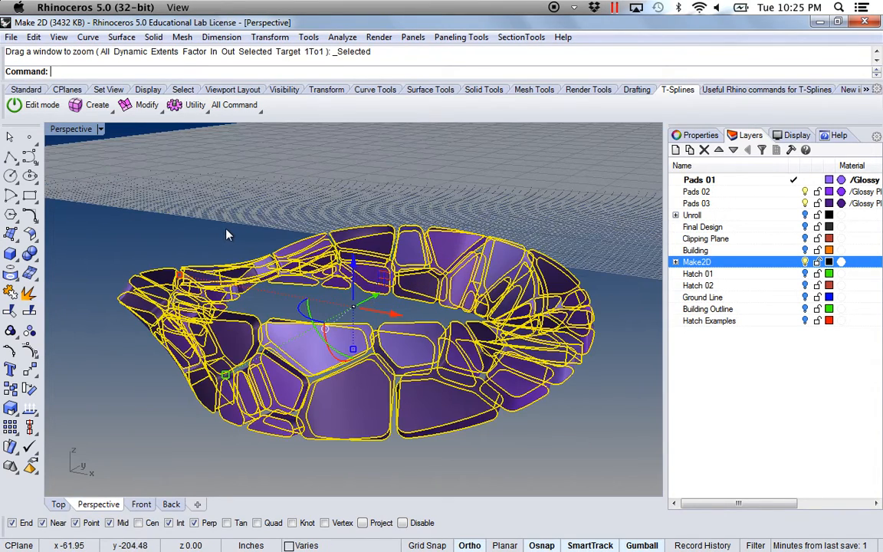
type("mak")
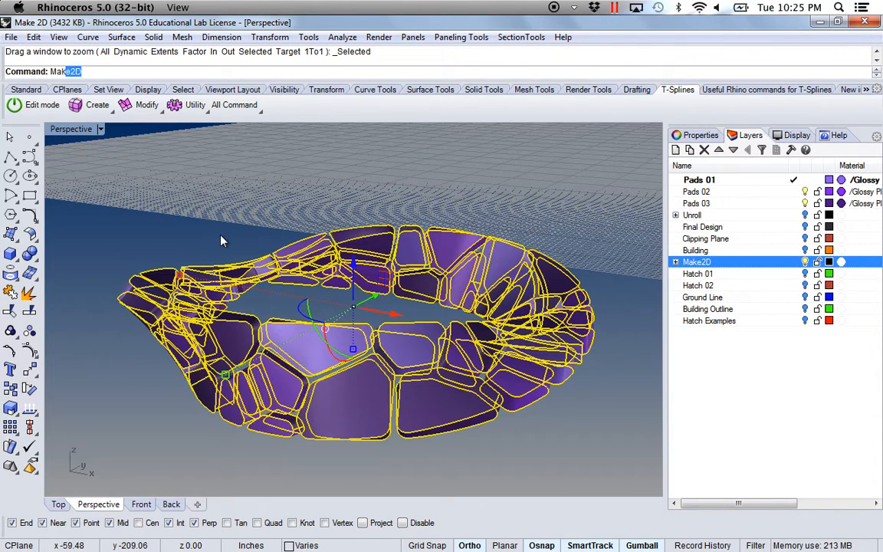
key("Return")
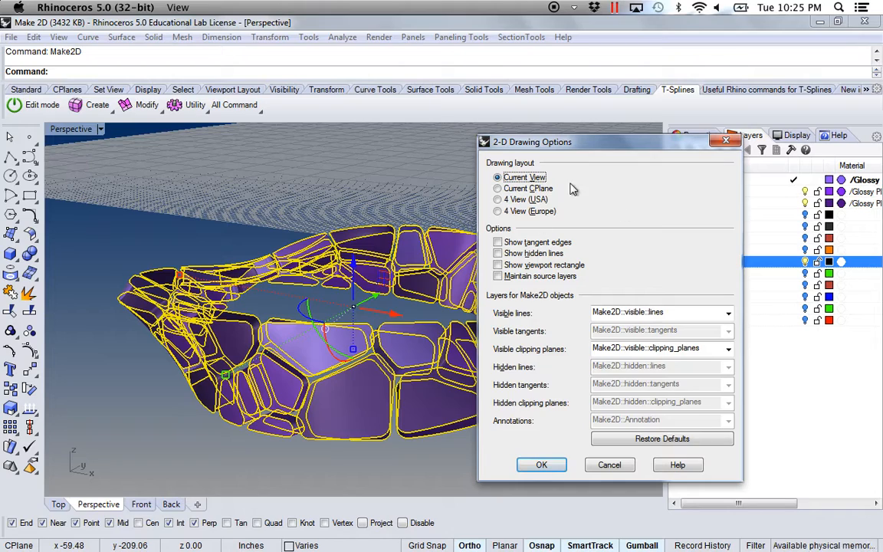
left_click(498, 200)
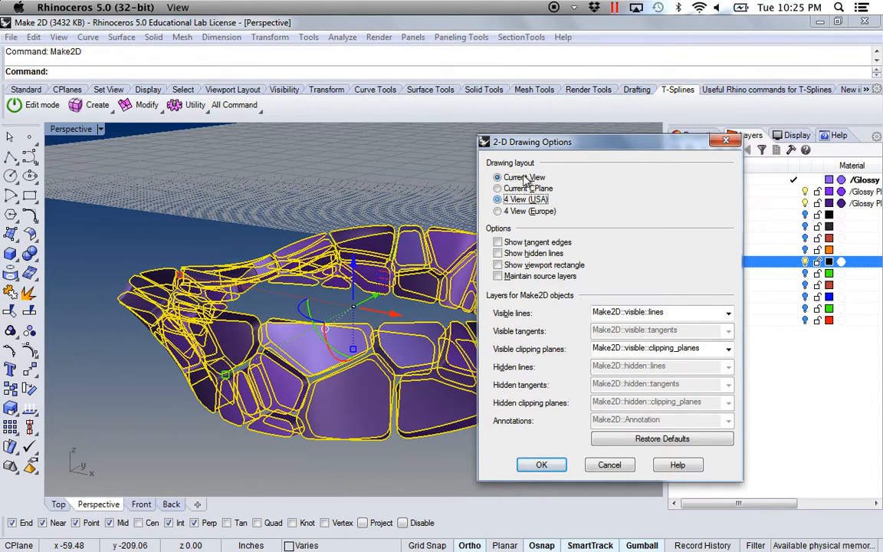
left_click(546, 465)
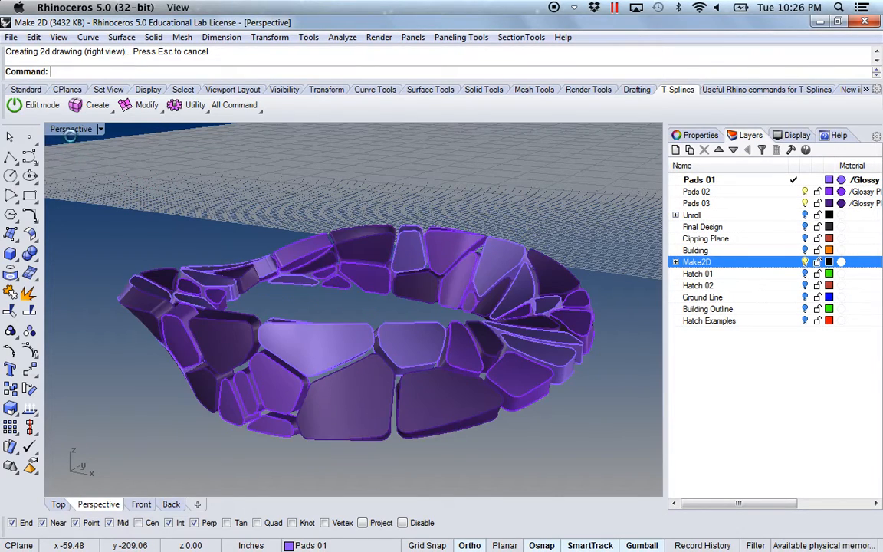
Restore the standard four-viewport layout and maximize the Top view
double_click(72, 130)
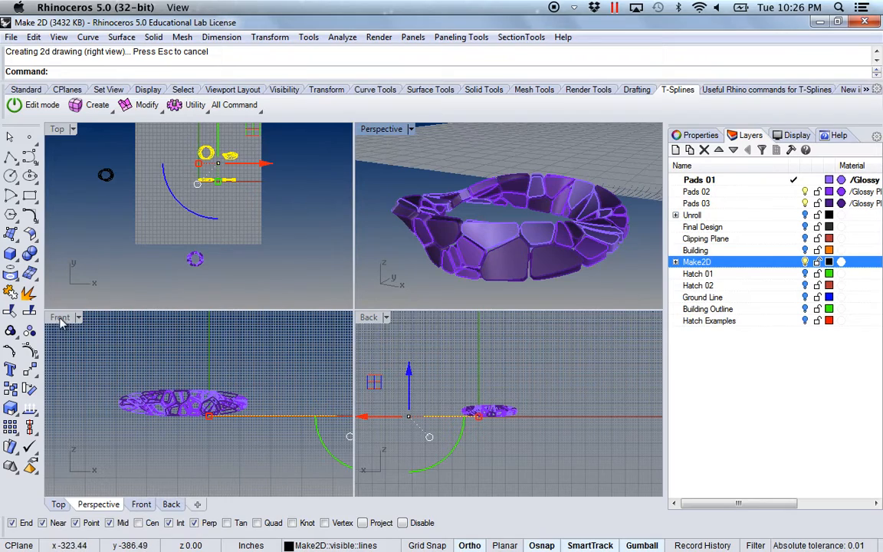
left_click(55, 132)
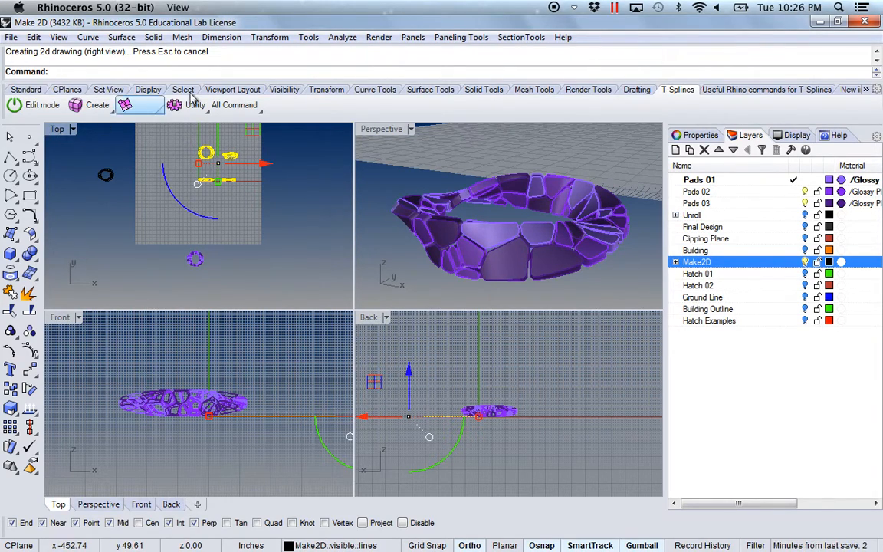
left_click(26, 90)
left_click(287, 105)
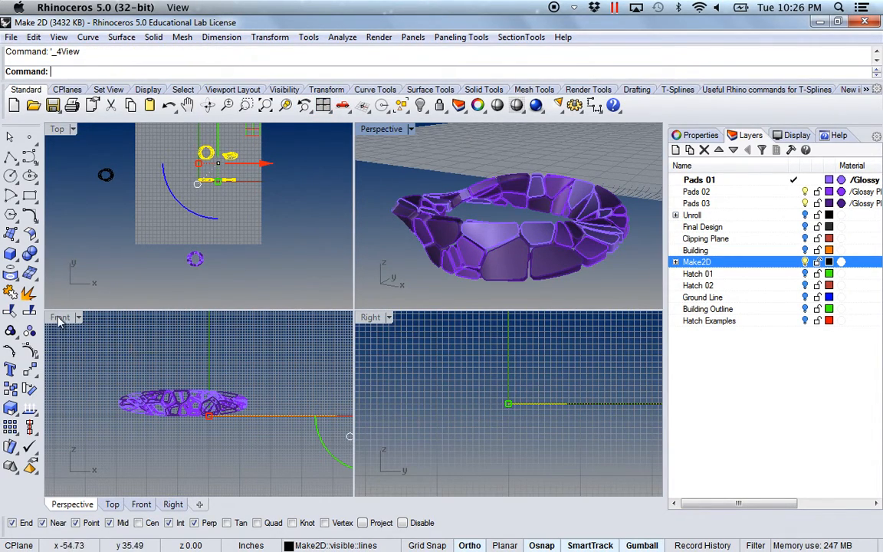
double_click(57, 130)
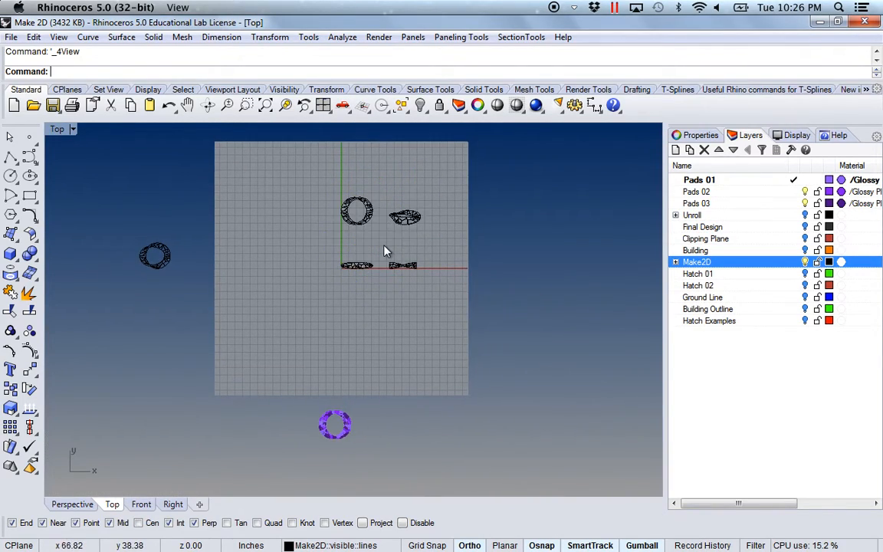
Examine the top, front, right and perspective line drawings produced by the four-view layout
scroll(385, 252, "up", 4)
scroll(424, 290, "up", 6)
scroll(423, 284, "down", 6)
right_click_drag(414, 231, 432, 350)
scroll(338, 303, "up", 4)
right_click_drag(418, 410, 315, 343)
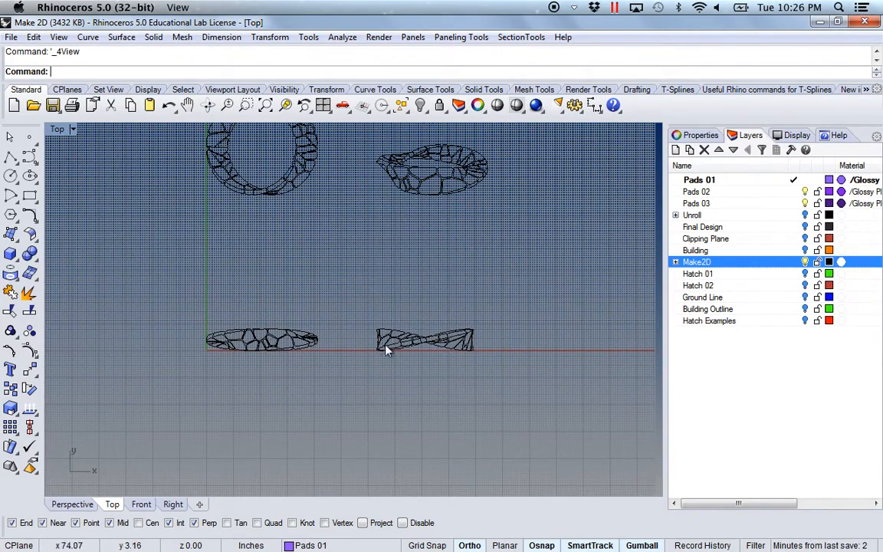
right_click_drag(446, 159, 438, 255)
scroll(435, 247, "up", 6)
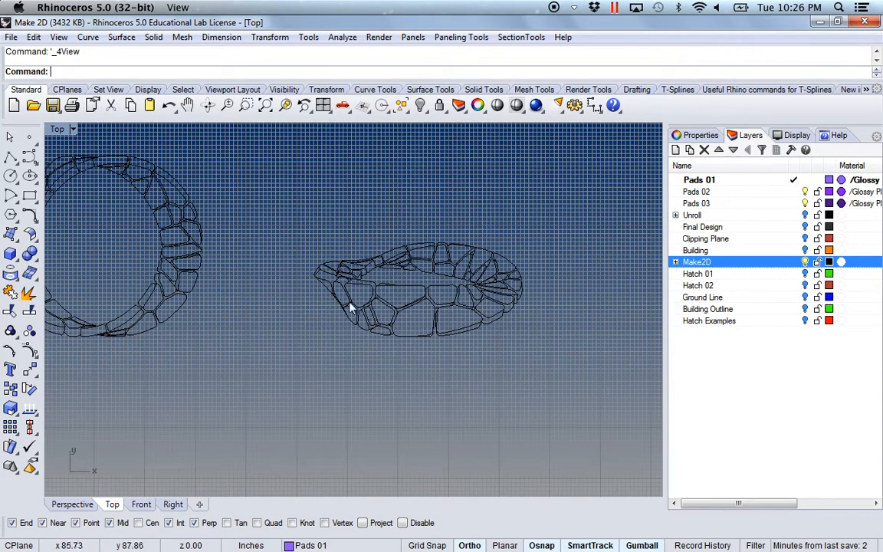
Move the four-view line drawings left, placing them beside the earlier black ring drawing and clear of the construction grid
scroll(376, 321, "down", 8)
left_click_drag(544, 387, 295, 178)
left_click_drag(465, 287, 194, 288)
left_click(230, 348)
right_click_drag(230, 348, 315, 354)
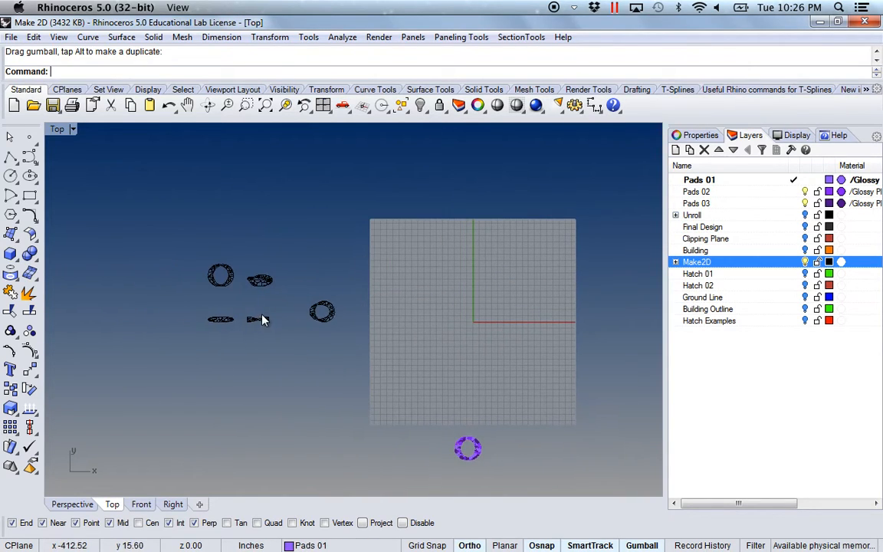
scroll(258, 312, "up", 8)
right_click_drag(258, 292, 349, 323)
scroll(324, 319, "up", 4)
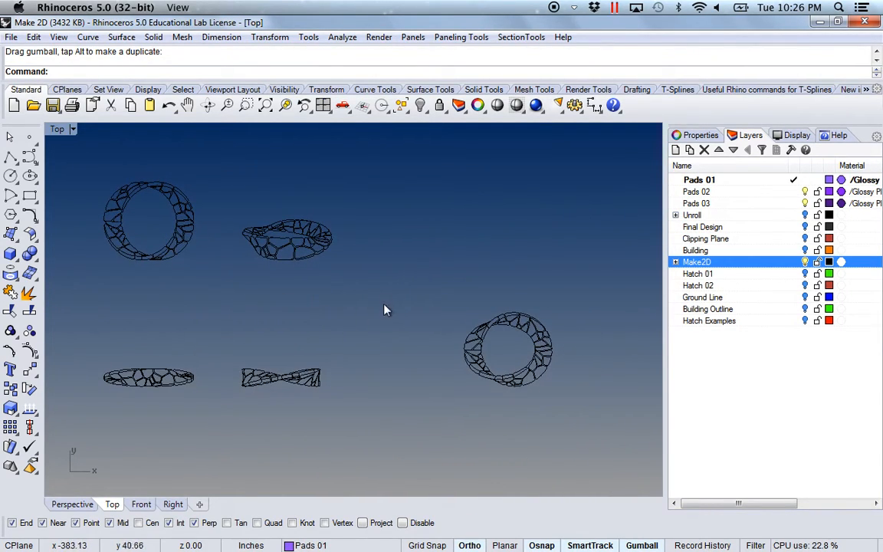
Expand the Make2D layer and toggle the visibility of its Building and lines sublayers to check their contents
left_click(676, 263)
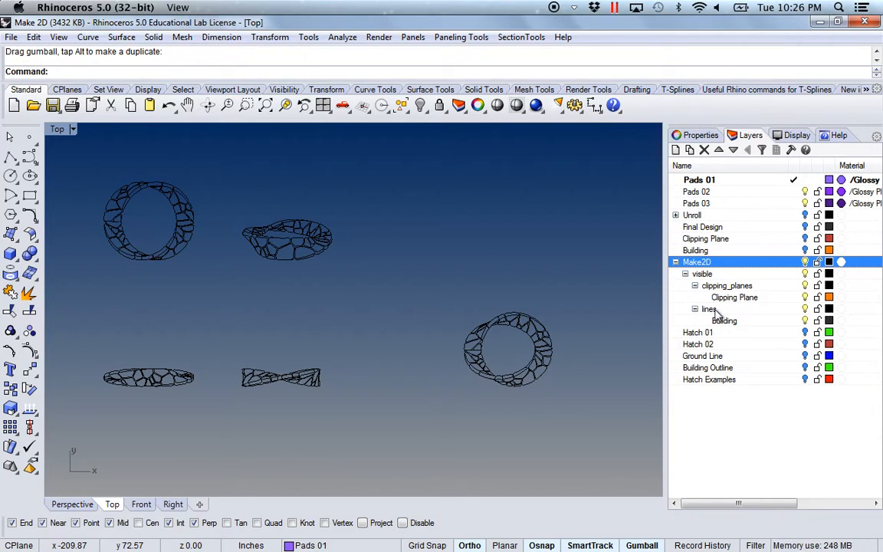
left_click(809, 323)
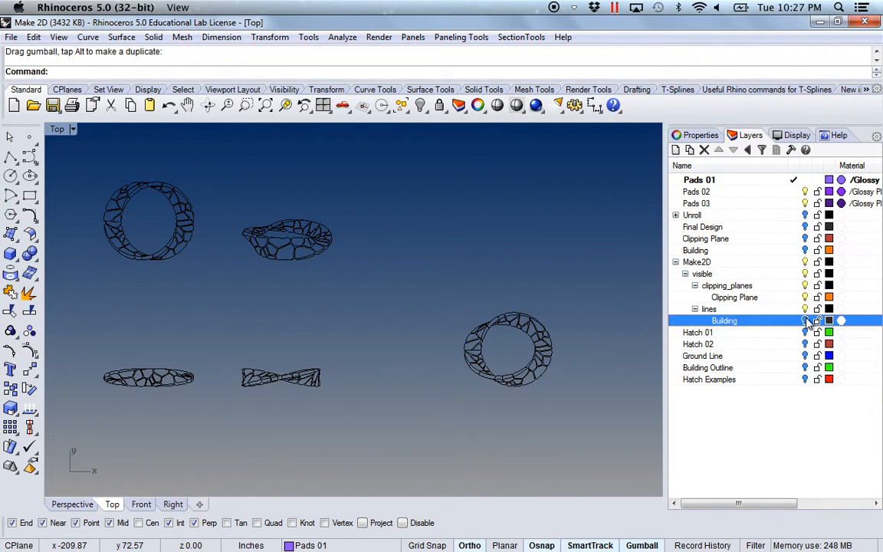
left_click(807, 310)
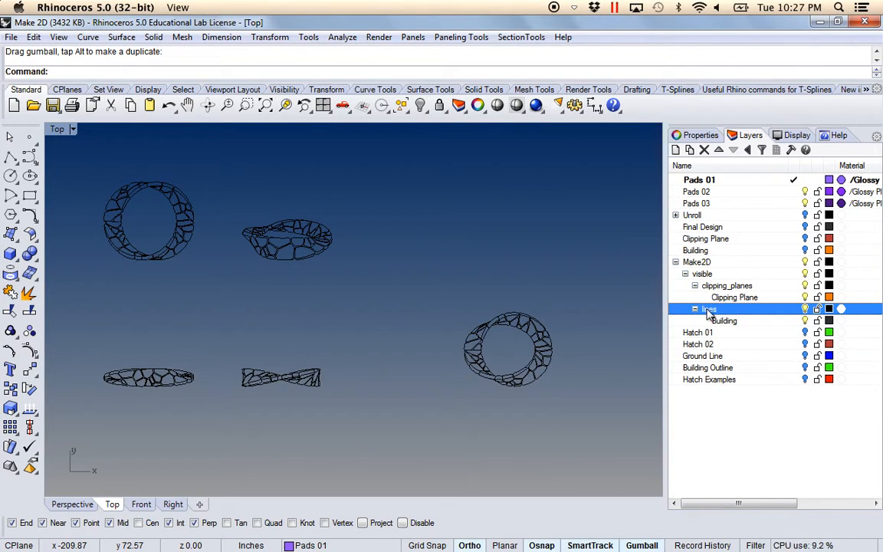
Compare the black ring line drawing with the 3D ring's coloured pads, picking out one dark pad
right_click_drag(452, 342, 421, 346)
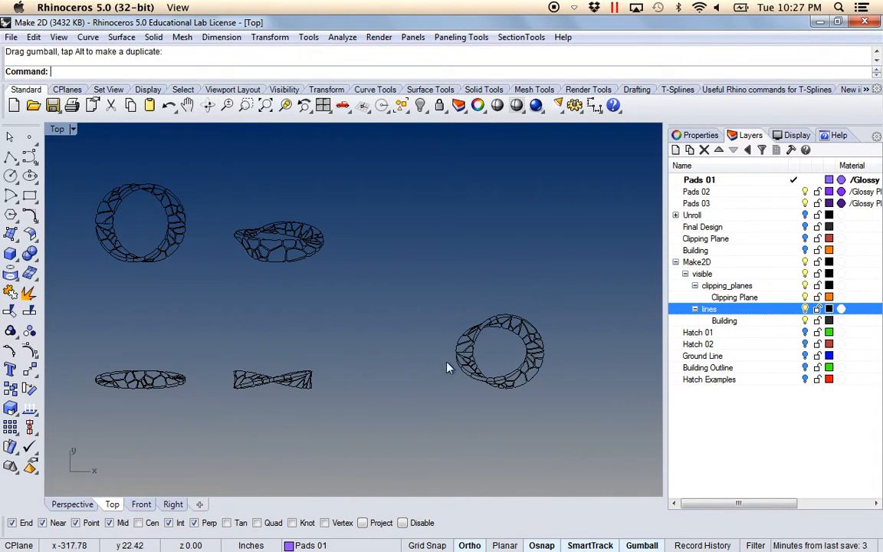
right_click_drag(496, 379, 454, 372)
scroll(473, 382, "up", 15)
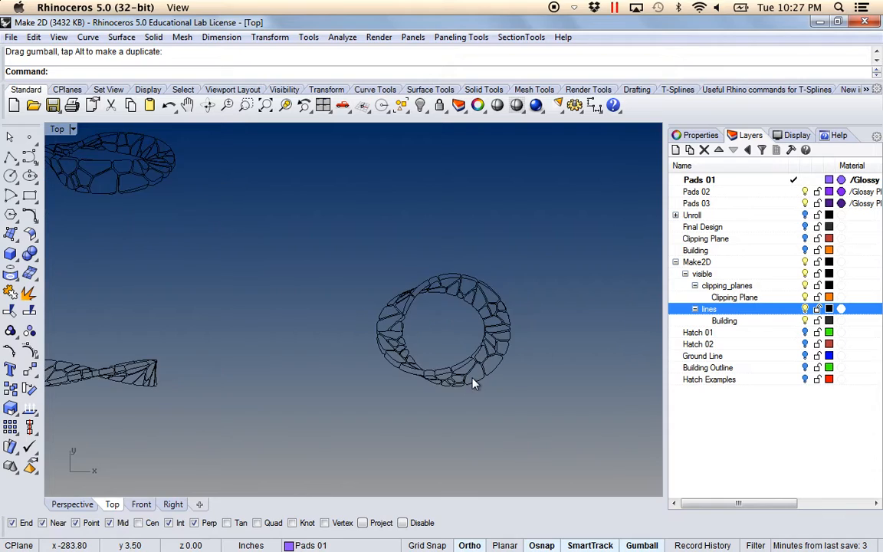
scroll(409, 332, "down", 20)
right_click_drag(408, 359, 266, 248)
scroll(384, 320, "up", 4)
right_click_drag(429, 373, 366, 320)
scroll(337, 318, "up", 8)
scroll(349, 319, "up", 4)
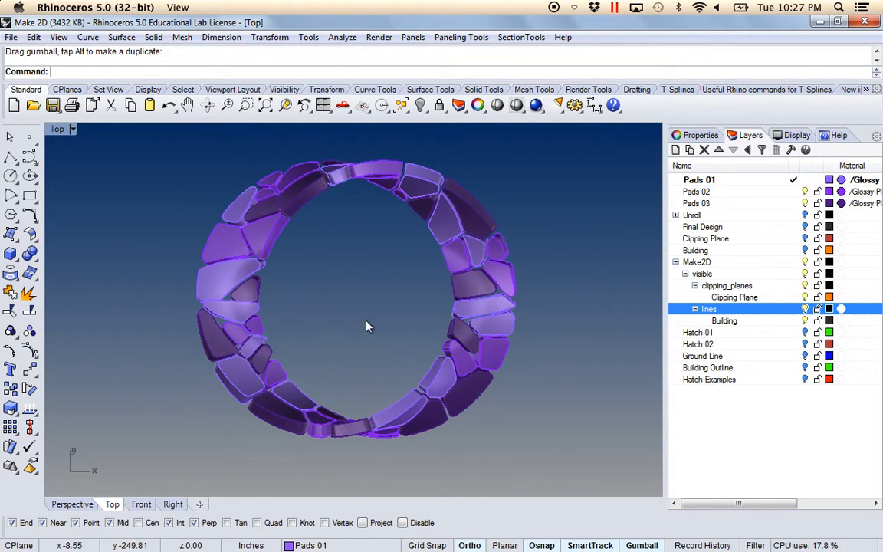
left_click(471, 213)
left_click(570, 246)
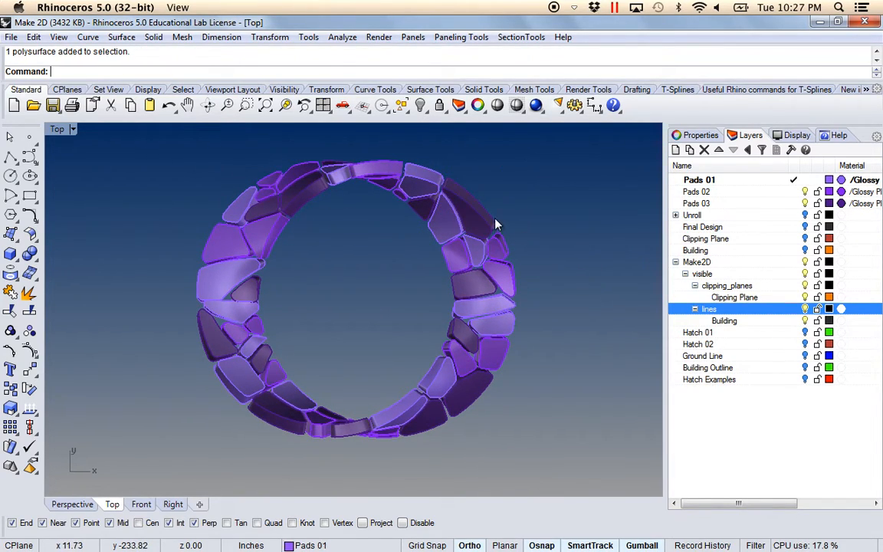
Toggle the top-level Pads 02 and Pads 03 layers off and back on to identify their pieces of the 3D ring
left_click(805, 192)
left_click(805, 191)
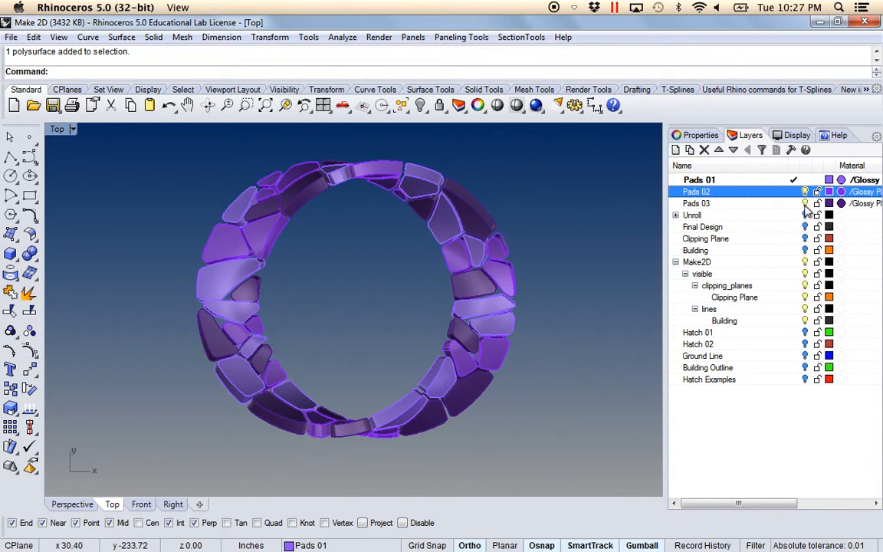
left_click(806, 203)
left_click(806, 204)
left_click(805, 204)
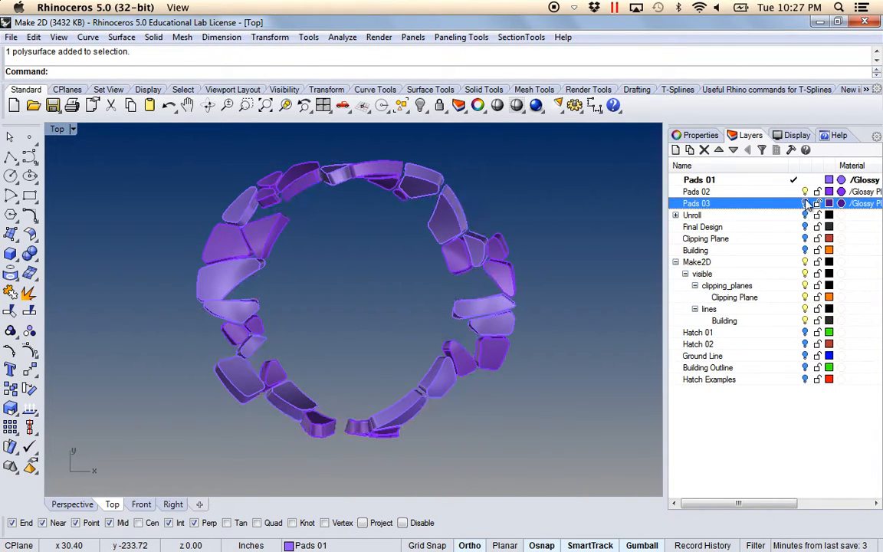
left_click(805, 192)
left_click(805, 192)
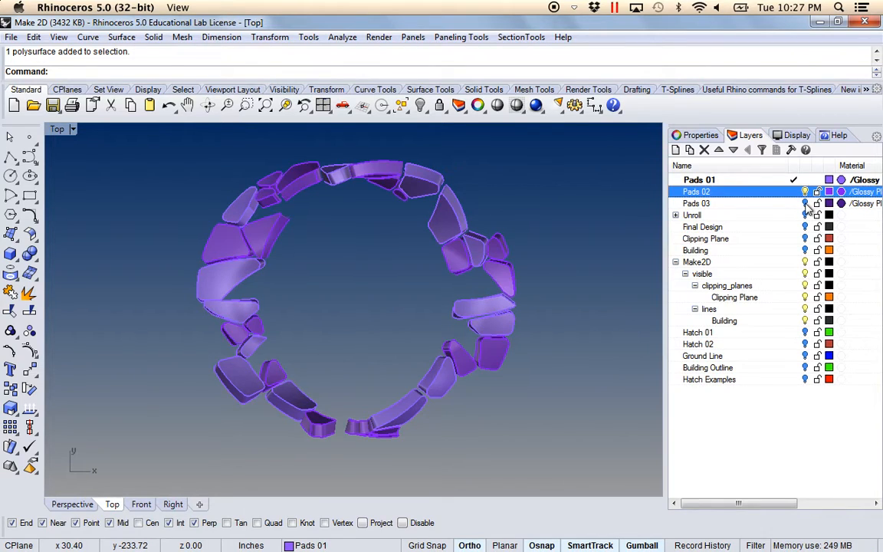
left_click(805, 203)
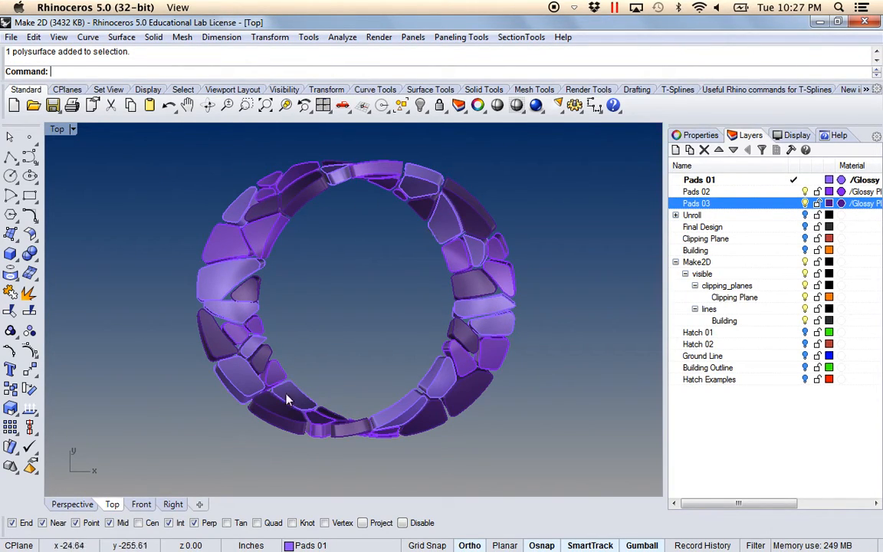
Select the entire 3D ring and generate its top drawing with Make2D, using the Current View layout and Maintain source layers
scroll(334, 325, "down", 5)
scroll(332, 322, "down", 3)
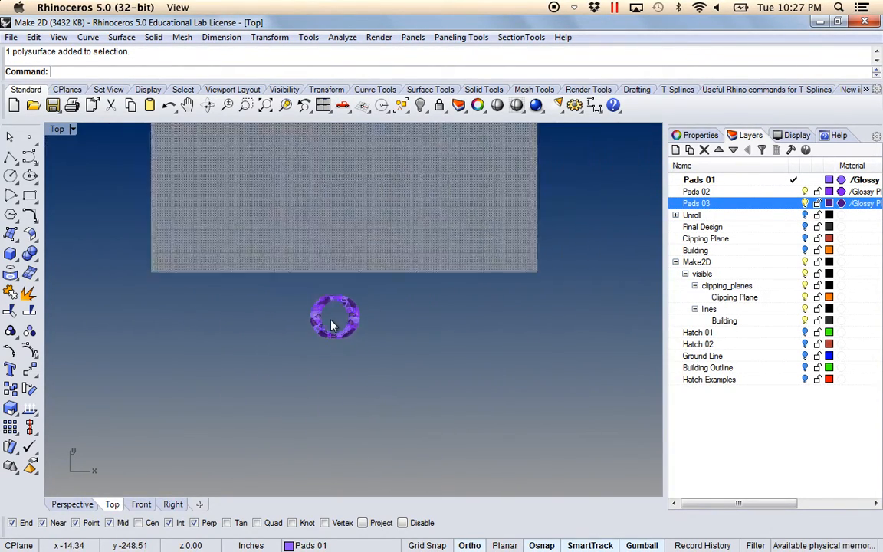
scroll(332, 318, "up", 10)
right_click_drag(335, 304, 335, 307)
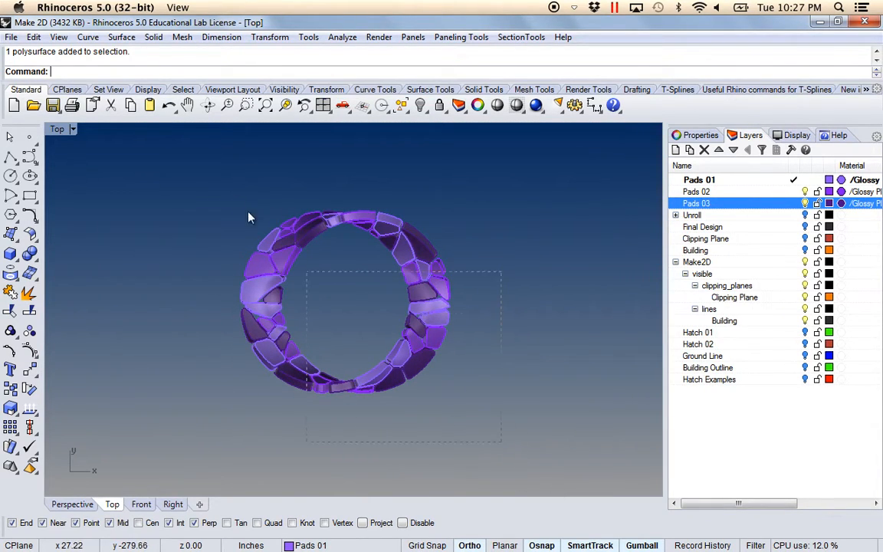
left_click_drag(198, 188, 199, 192)
type("Make2D")
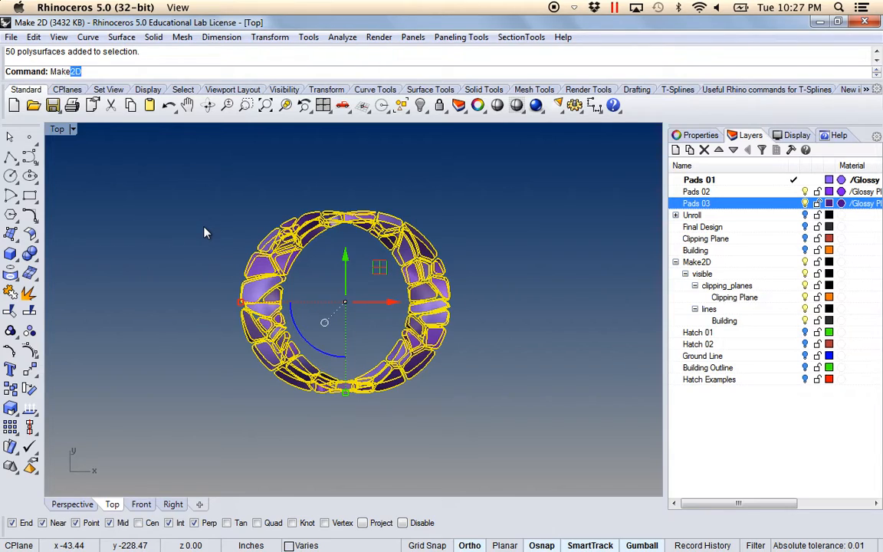
key("Return")
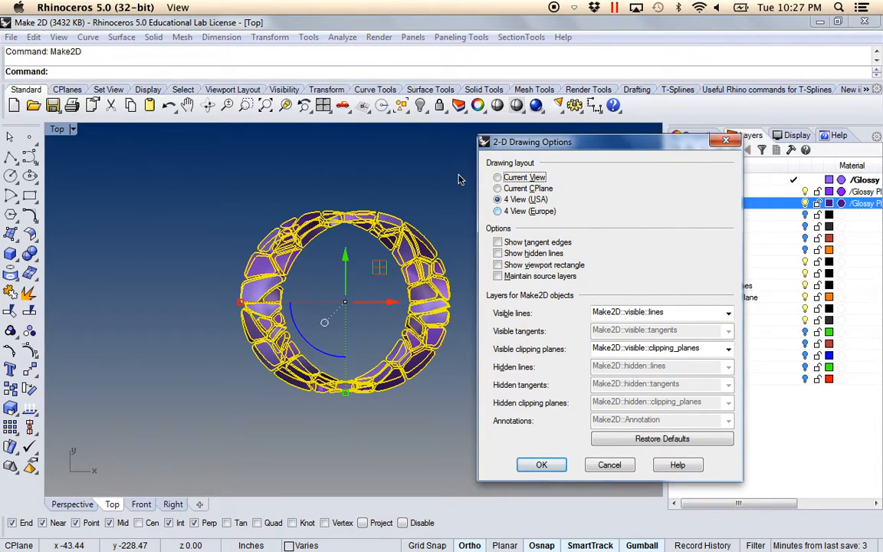
left_click(498, 178)
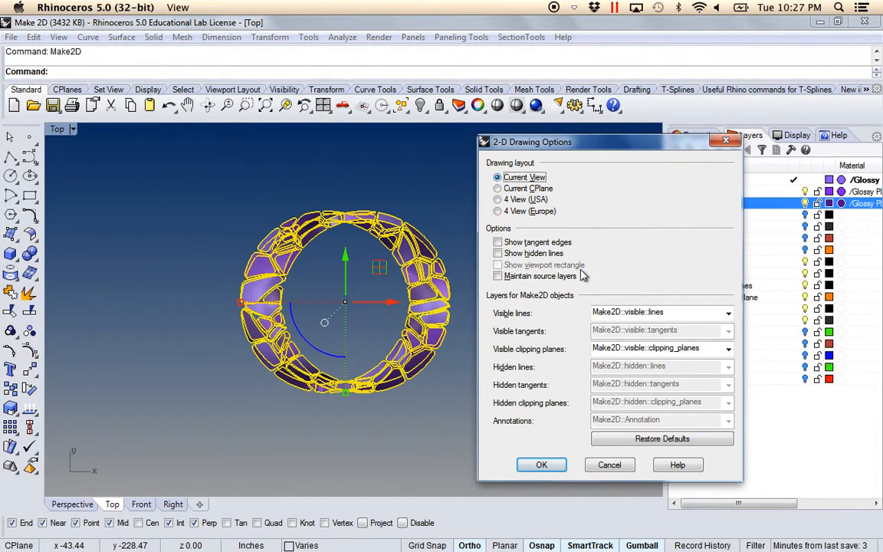
left_click(499, 277)
left_click(542, 465)
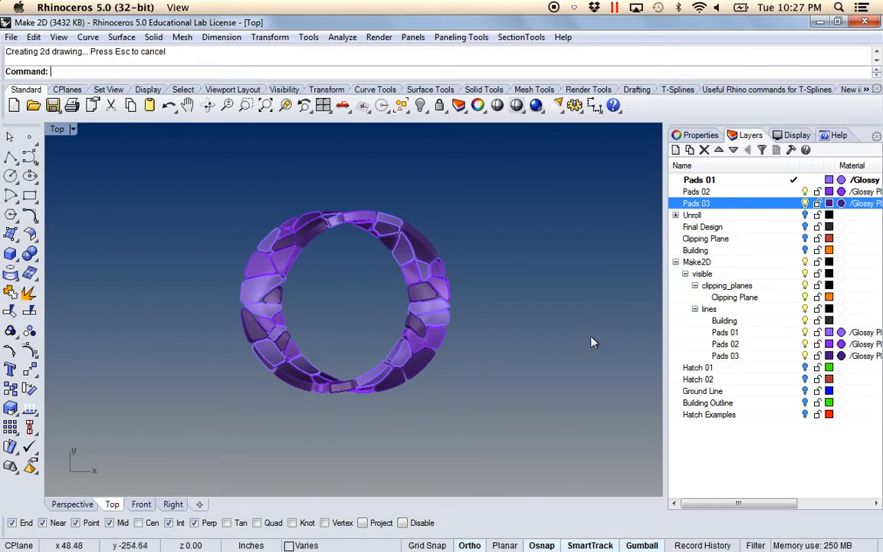
Move the new coloured top-view drawing from the origin to the left of the black line drawings
scroll(402, 252, "up", 4)
scroll(390, 245, "down", 10)
right_click_drag(407, 130, 382, 325)
scroll(445, 231, "up", 10)
key("Escape")
right_click_drag(424, 260, 469, 334)
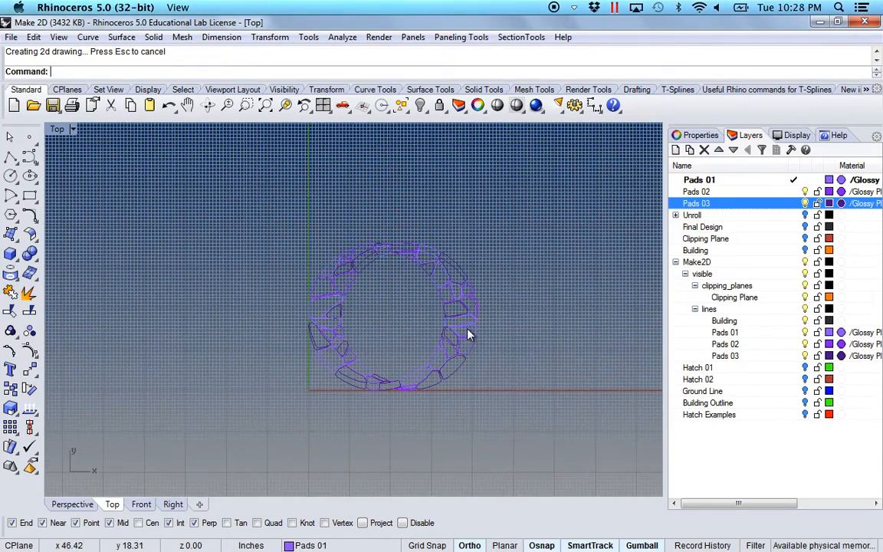
scroll(383, 343, "down", 6)
scroll(428, 346, "up", 3)
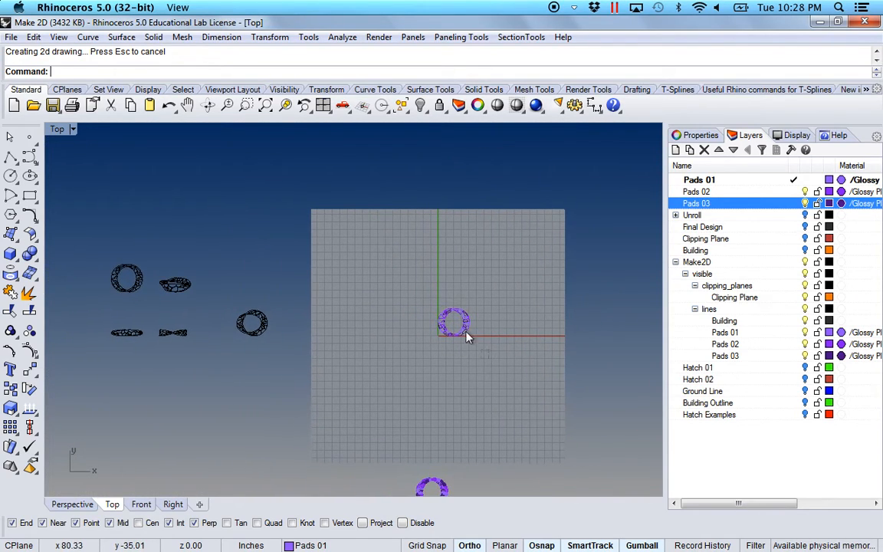
right_click_drag(434, 349, 537, 327)
left_click_drag(581, 300, 144, 293)
left_click(196, 342)
right_click_drag(117, 302, 416, 291)
Check the coloured drawing's layers by selecting sample curves and toggling the Pads 03, Pads 02 and Pads 01 sublayers under lines
scroll(276, 326, "up", 18)
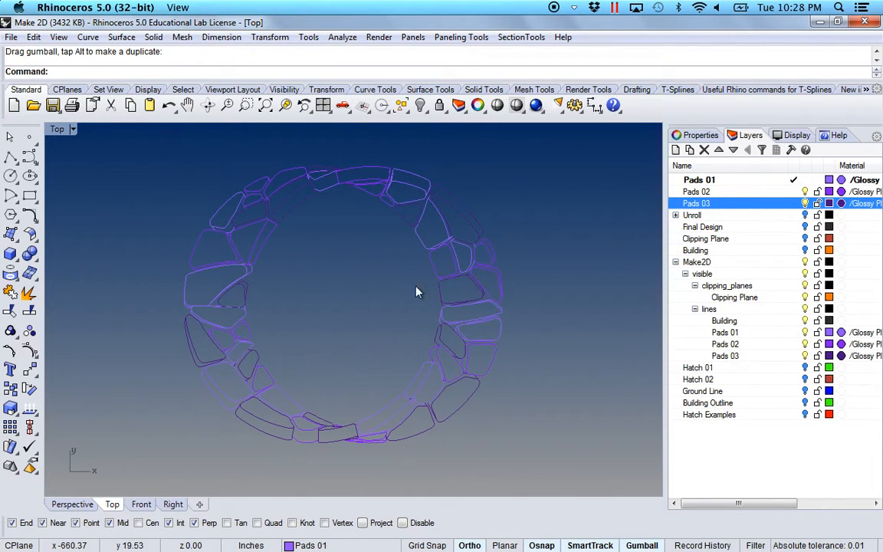
left_click(467, 240)
left_click(487, 253)
left_click(550, 304)
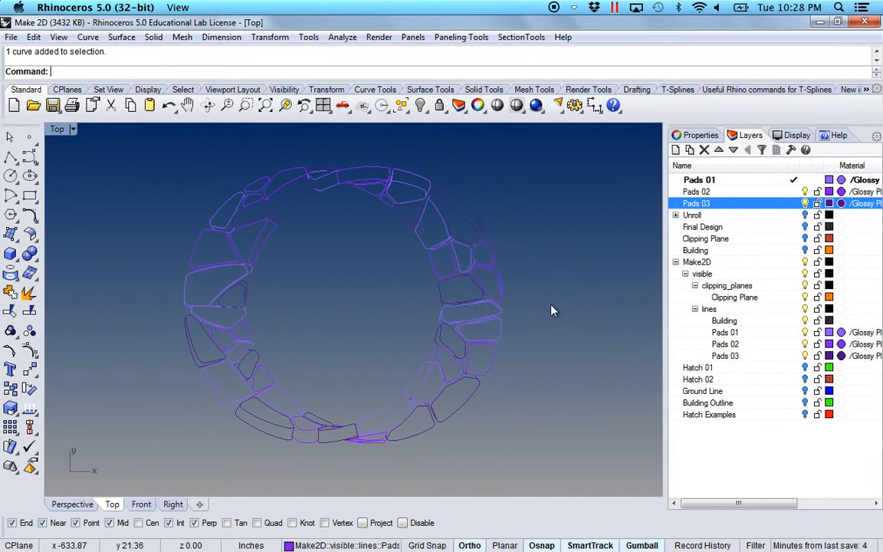
left_click(807, 356)
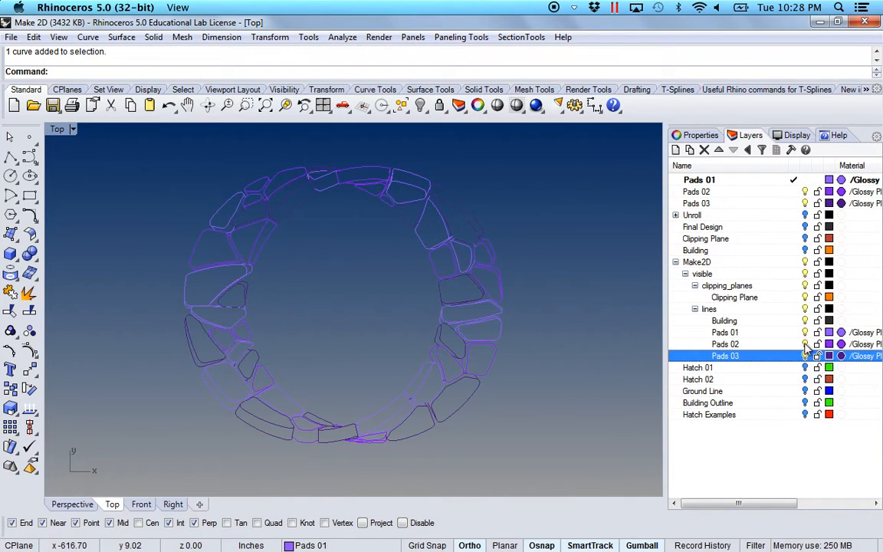
left_click(806, 346)
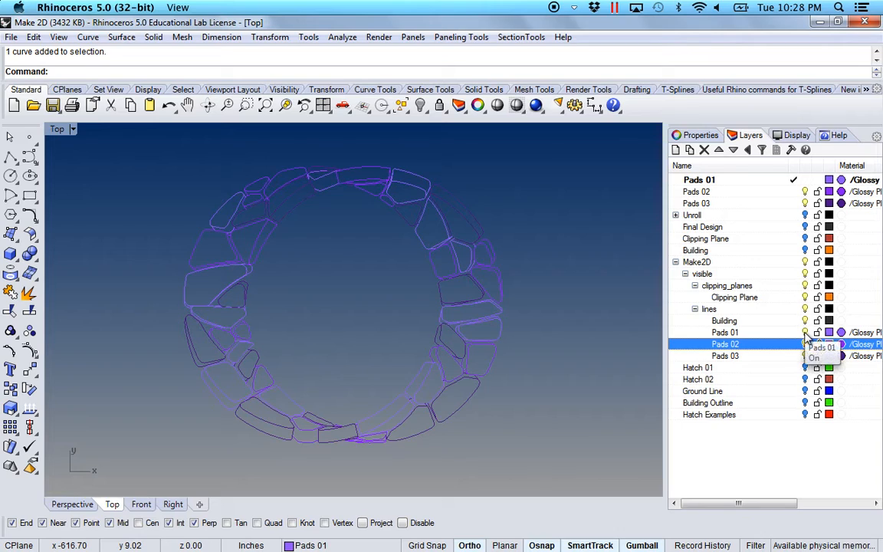
left_click(806, 333)
left_click(806, 333)
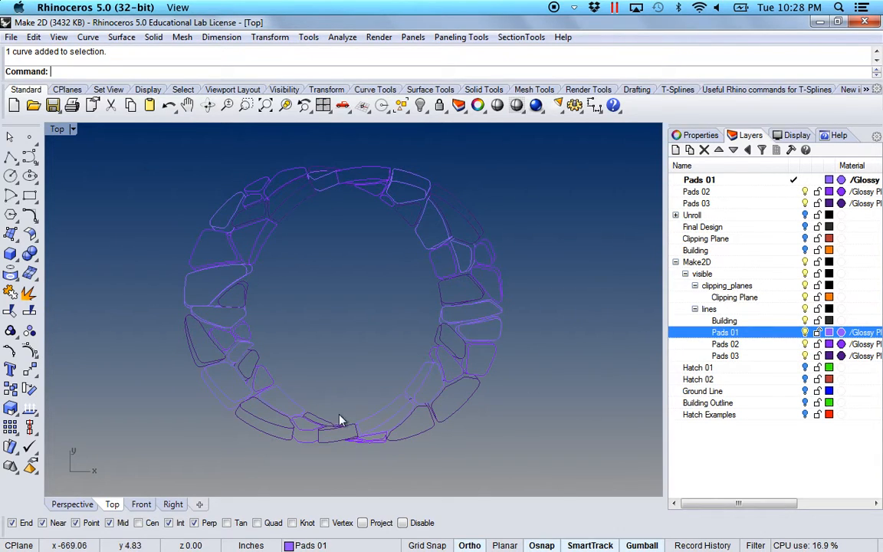
Restore the four-viewport layout from the maximized Top view
right_click_drag(346, 395, 287, 376)
scroll(296, 343, "down", 17)
right_click_drag(448, 395, 297, 311)
scroll(298, 329, "down", 4)
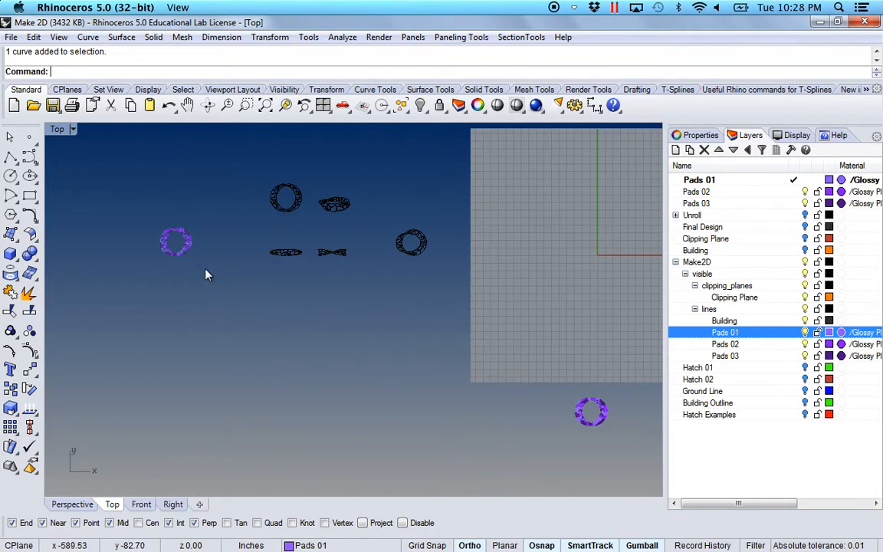
right_click_drag(471, 319, 512, 405)
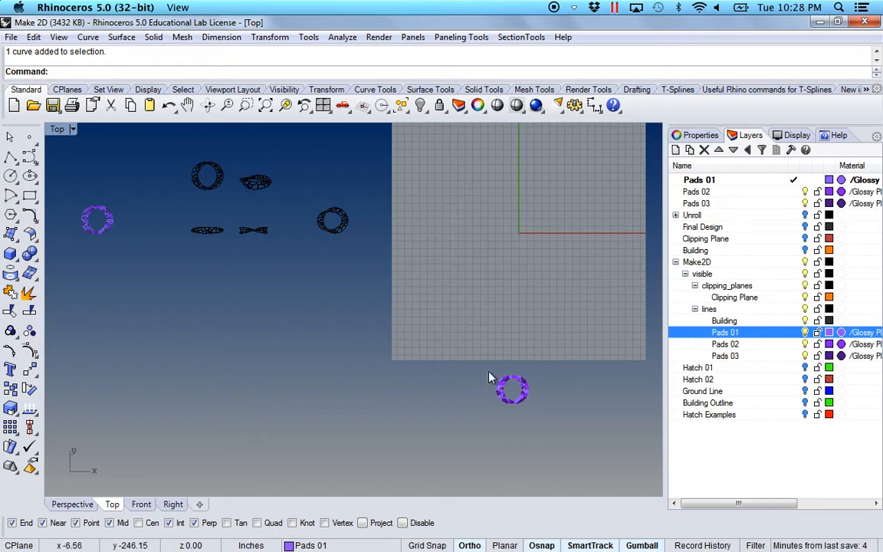
right_click_drag(327, 349, 362, 355)
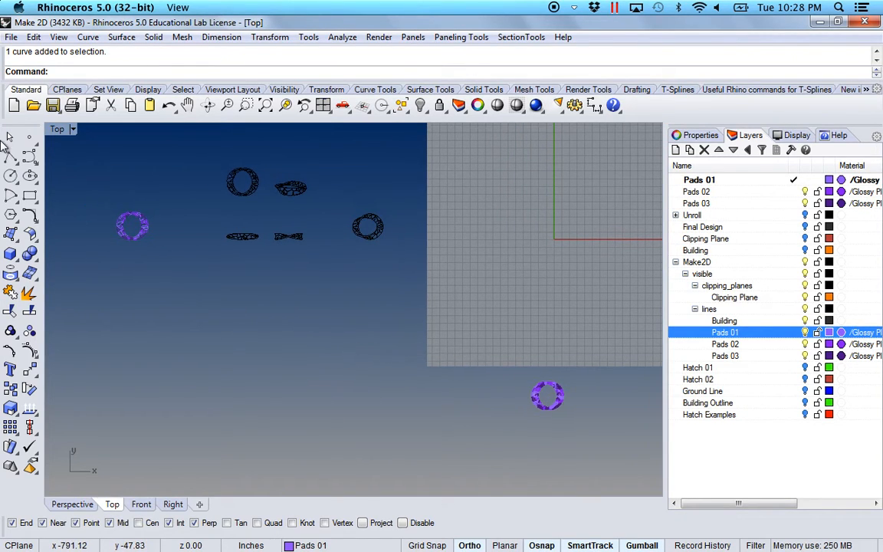
double_click(58, 130)
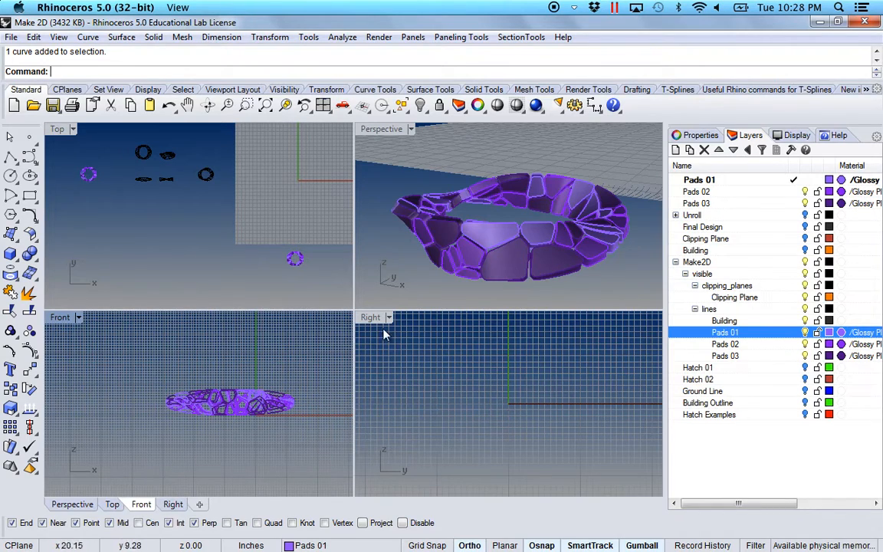
Select the entire 3D ring and generate its front drawing with Make2D from the Front viewport, using Current View with source layers maintained
right_click_drag(269, 262, 203, 211)
left_click_drag(239, 244, 178, 197)
right_click_drag(305, 436, 260, 394)
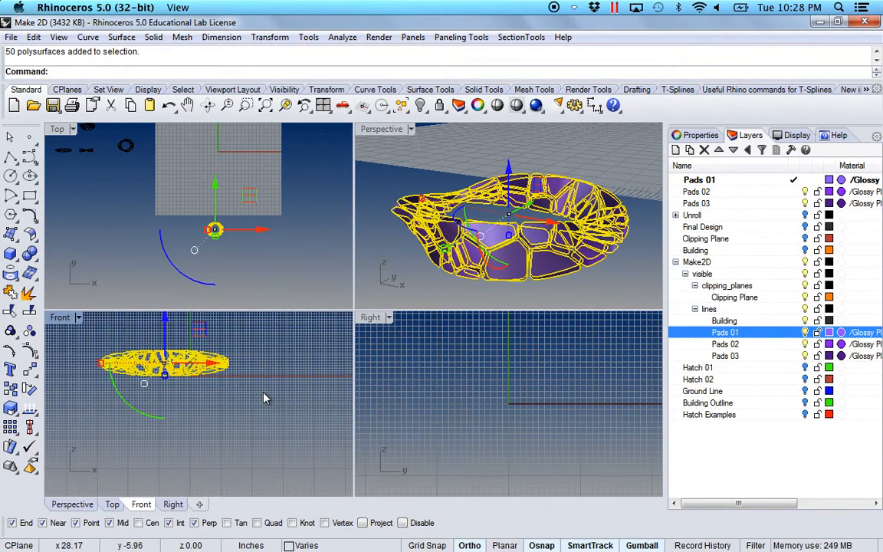
key("Return")
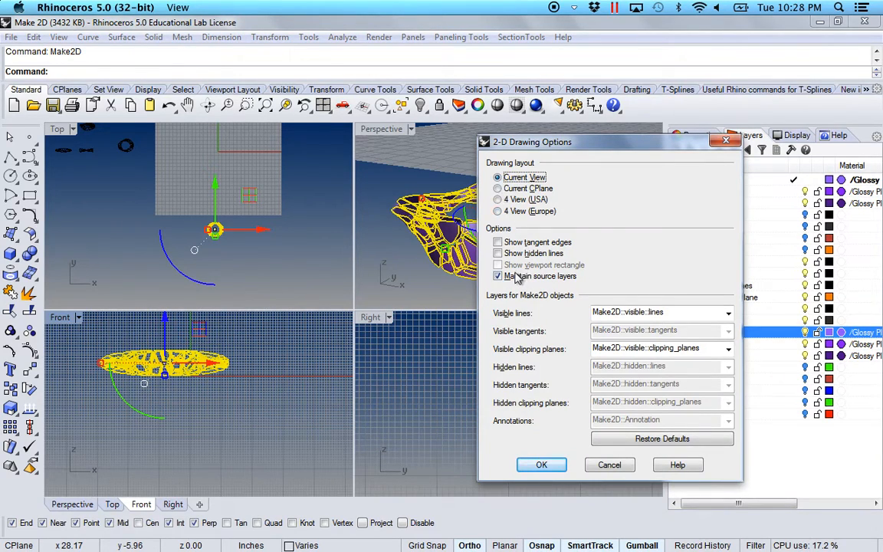
left_click(552, 465)
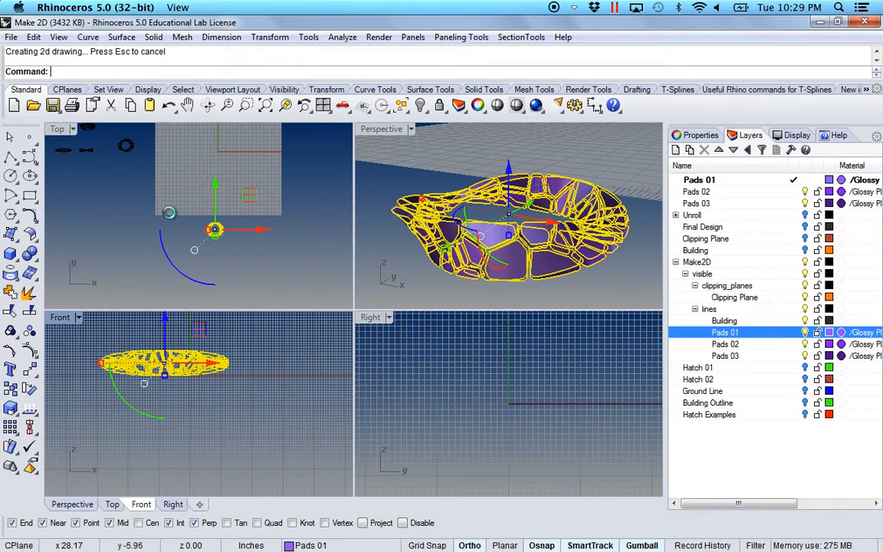
Move the new front-view drawing from the origin to beside the coloured top-view drawing, left of the black drawings
right_click_drag(169, 195, 235, 249)
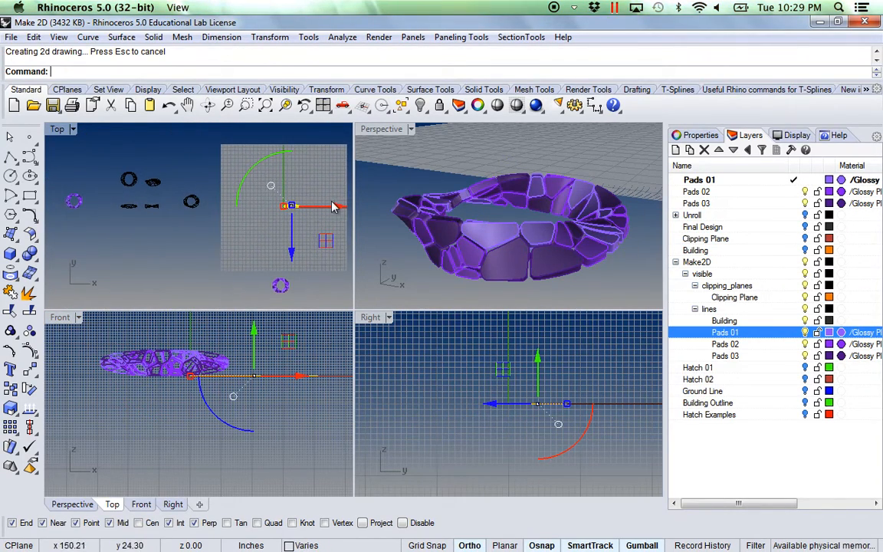
left_click_drag(333, 207, 144, 233)
left_click(178, 252)
right_click_drag(195, 255, 185, 227)
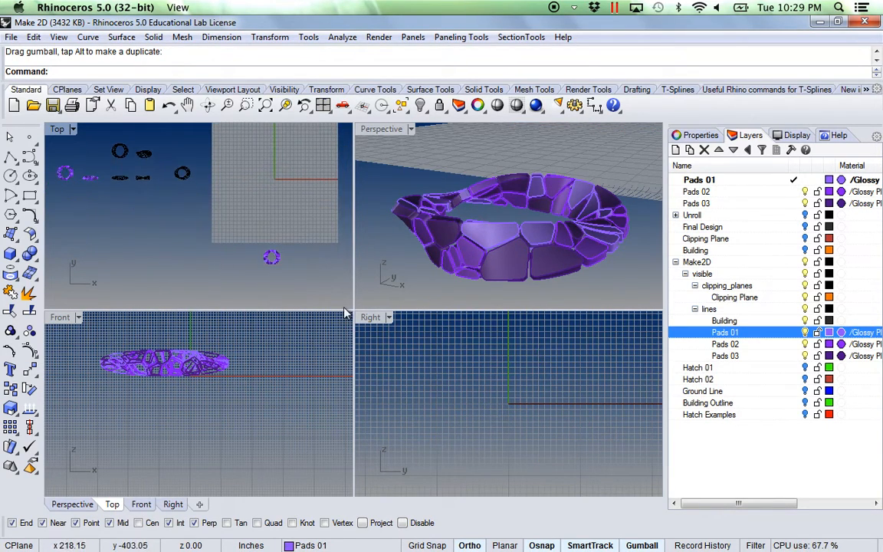
Select the entire 3D ring, generate its Right-view drawing with Make2D using Current View, and move it below the coloured front-view drawing
scroll(480, 409, "down", 10)
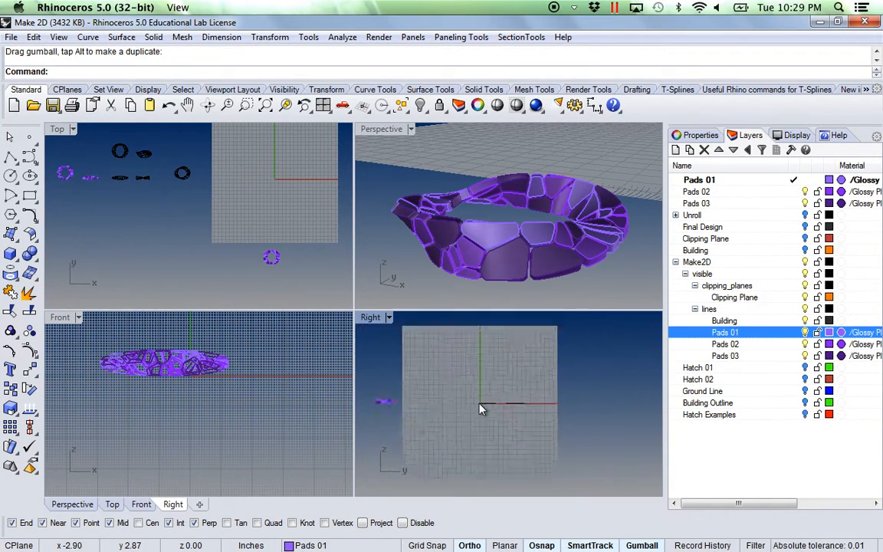
left_click_drag(250, 229, 322, 287)
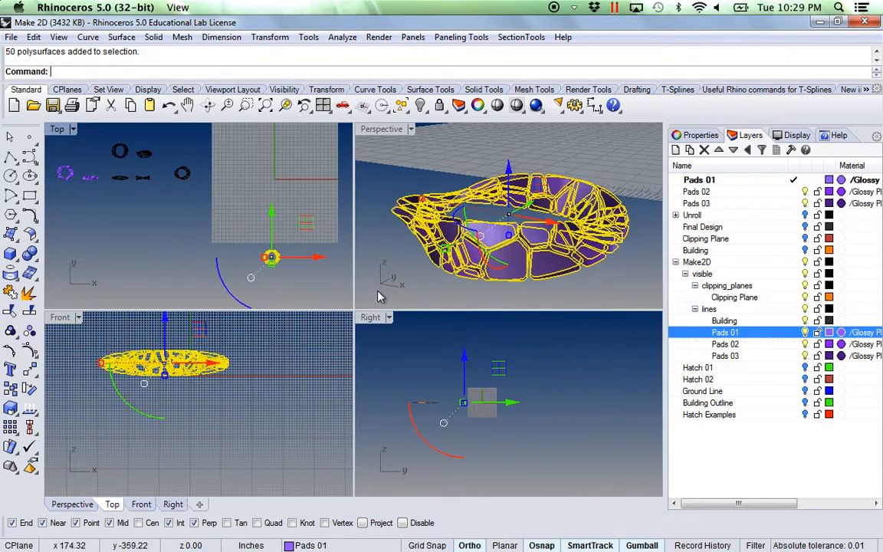
right_click_drag(502, 428, 496, 397)
scroll(535, 403, "up", 5)
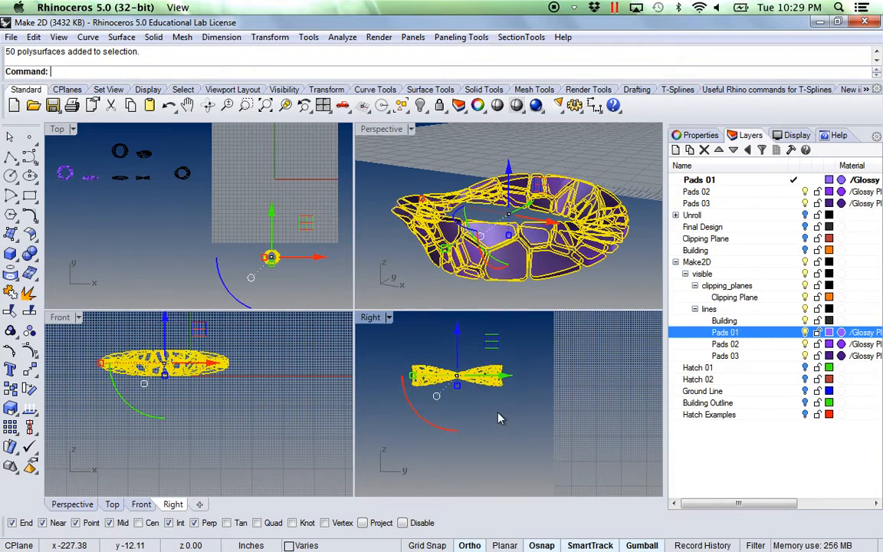
type("Make2D")
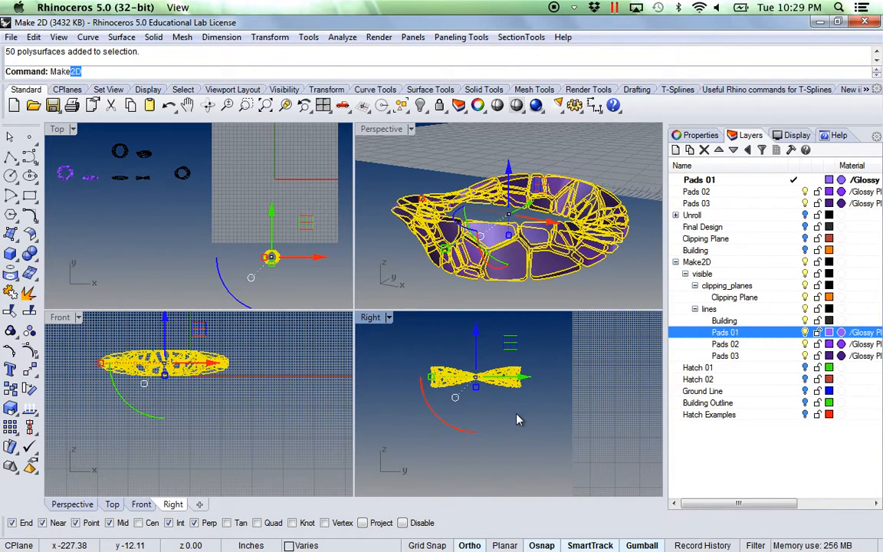
key("Return")
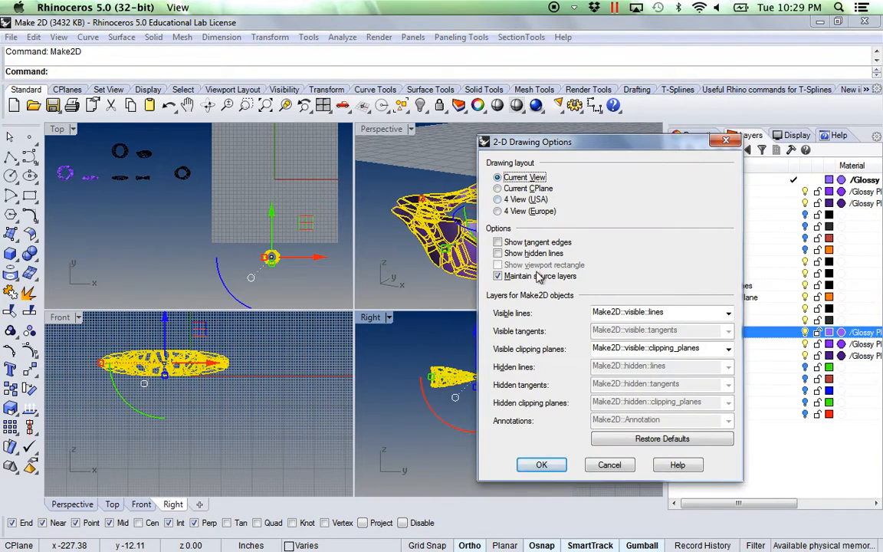
left_click(543, 466)
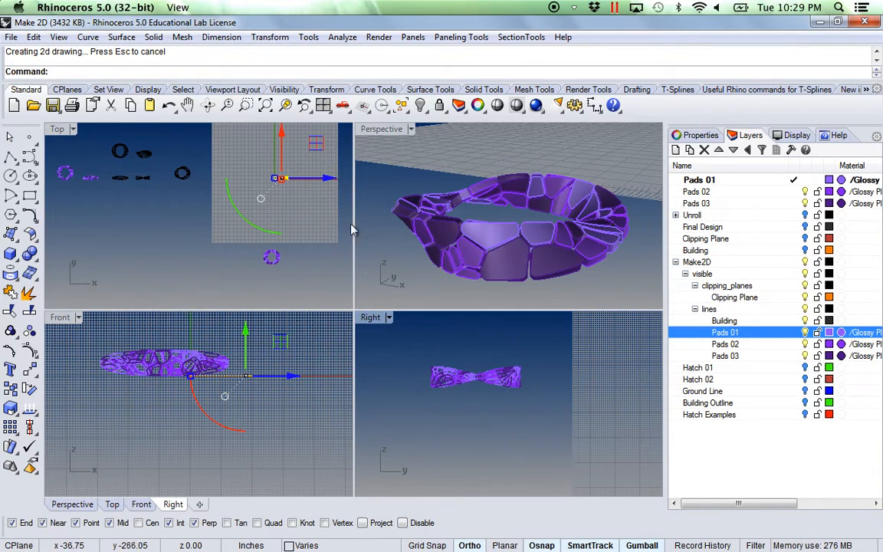
mouse_move(316, 143)
left_mouse_down()
mouse_move(173, 169)
mouse_move(121, 157)
left_mouse_up()
left_click(176, 204)
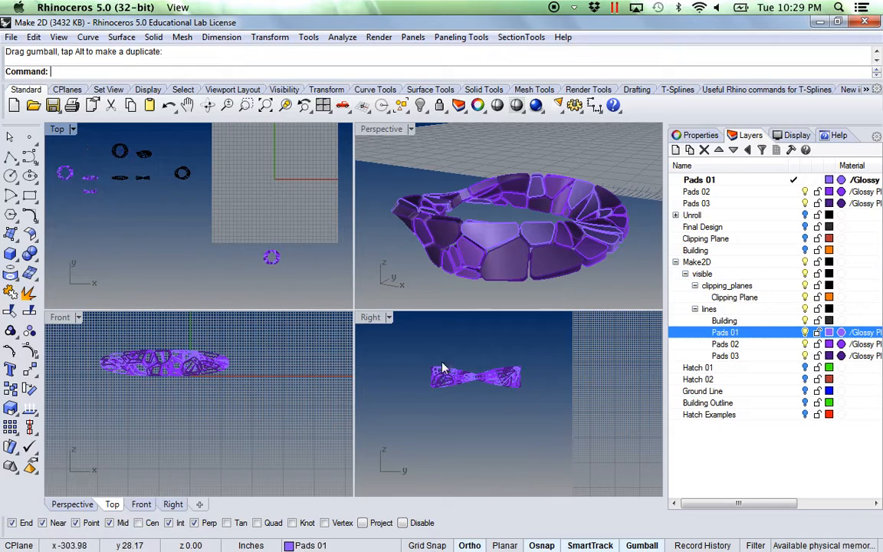
Switch the Right viewport to the Left view
left_click(371, 319)
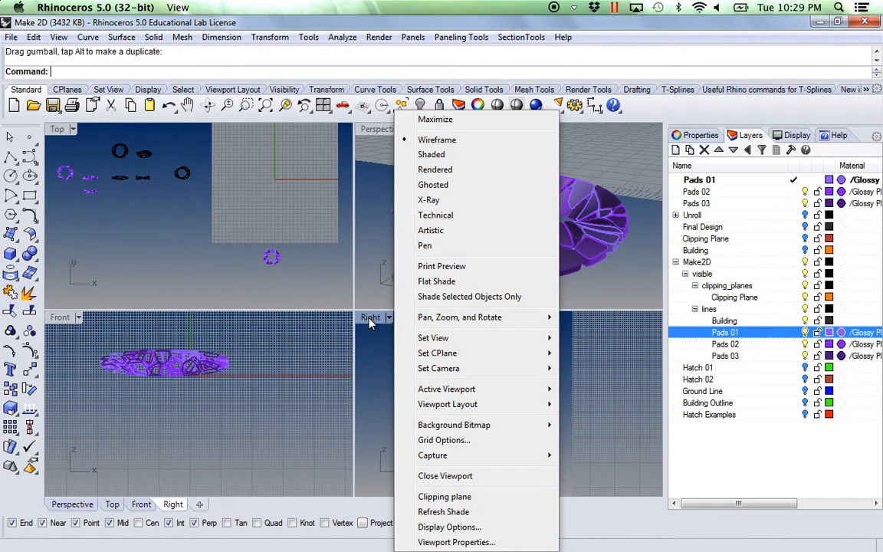
mouse_move(460, 338)
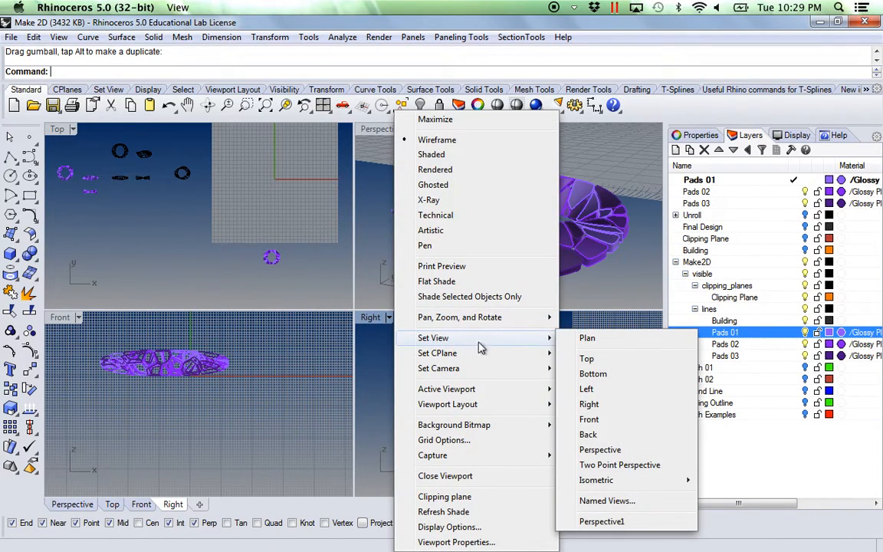
left_click(623, 398)
Generate the whole ring's Left-view drawing with Make2D using Current View and source layers, and move it below the right-view drawing
left_click_drag(497, 365, 497, 365)
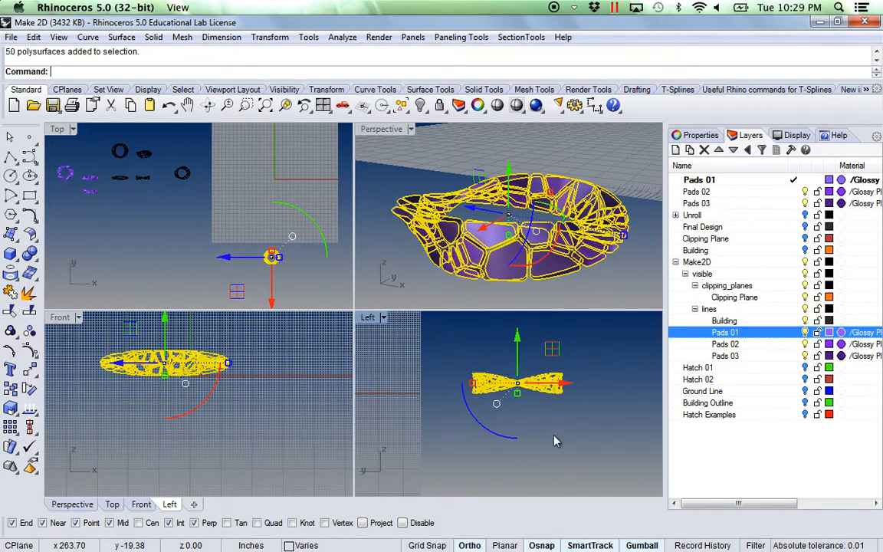
type("Make2D")
key("Return")
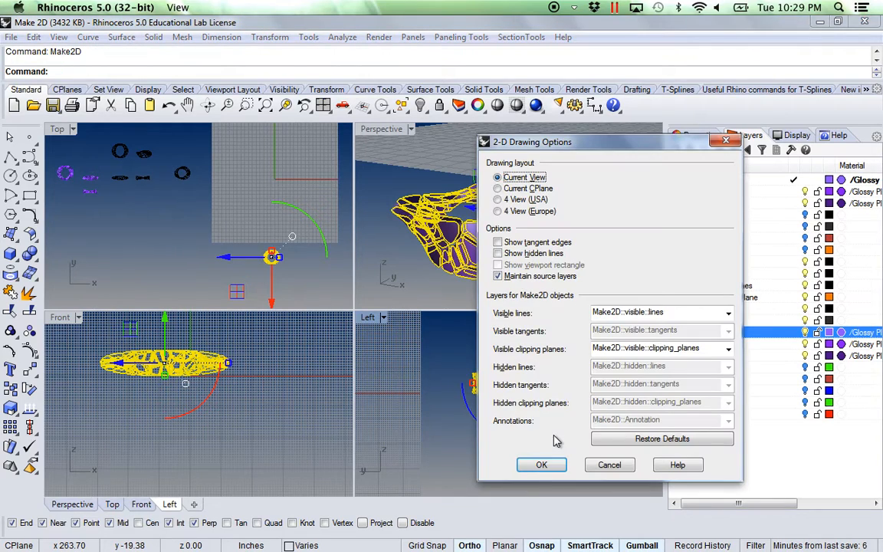
left_click(542, 464)
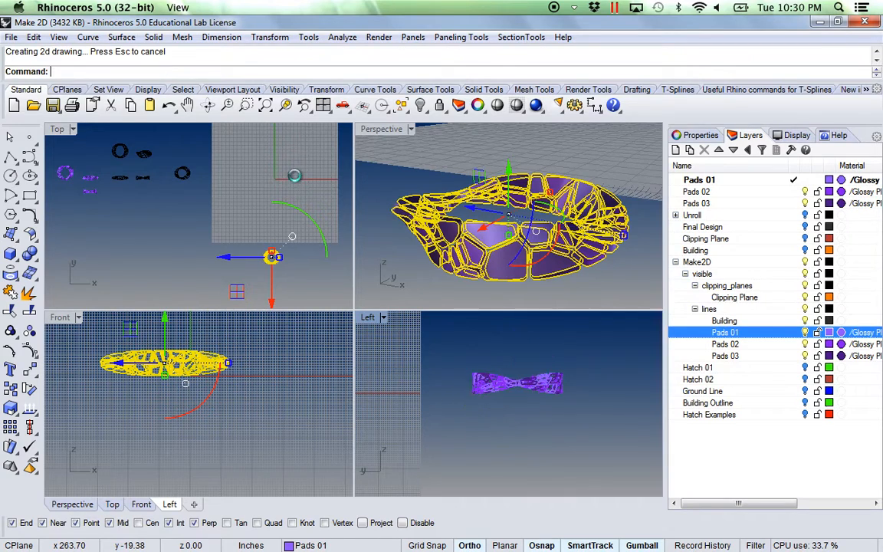
left_click_drag(247, 219, 59, 241)
left_click(388, 359)
Switch the Left viewport to the Back view
left_click(383, 317)
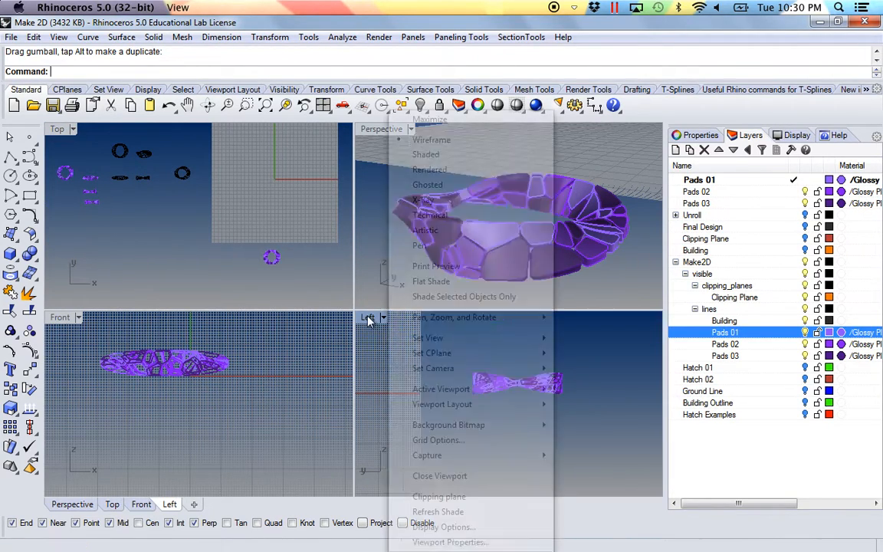
mouse_move(484, 345)
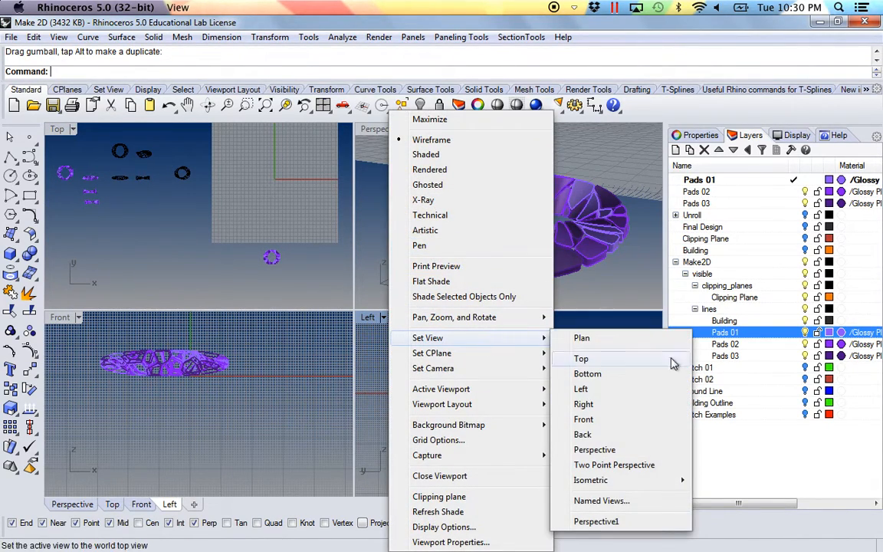
left_click(618, 436)
Generate the whole ring's Back-view drawing with Make2D using the same options, and move it below the left-view drawing
left_click_drag(619, 431, 442, 352)
type("Make2D")
key("Return")
key("Return")
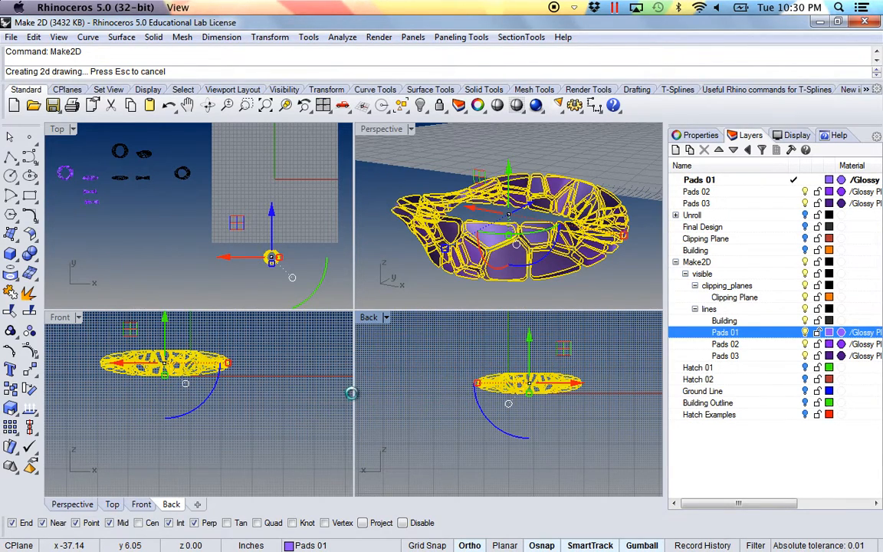
mouse_move(135, 177)
left_mouse_down()
mouse_move(80, 161)
mouse_move(56, 165)
left_mouse_up()
left_click(169, 270)
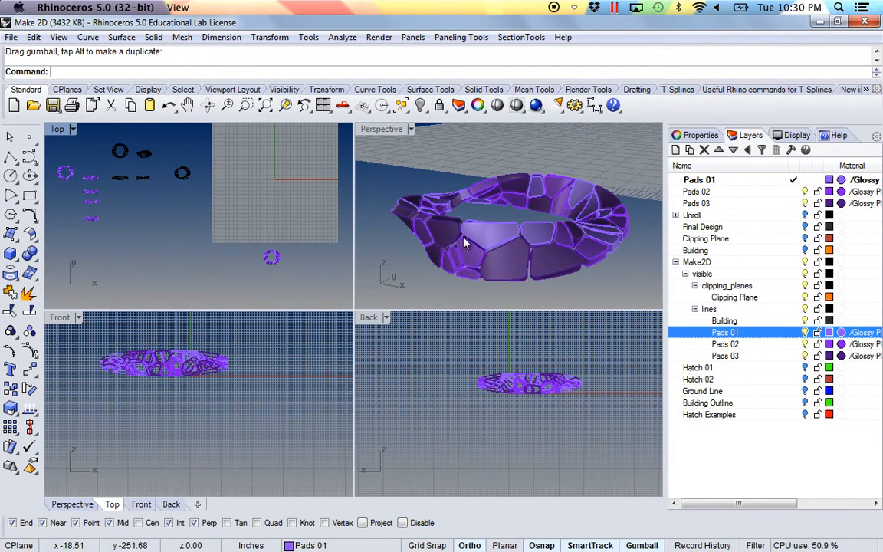
Set the Perspective viewport to the Left view, and return it to Perspective
left_click(385, 136)
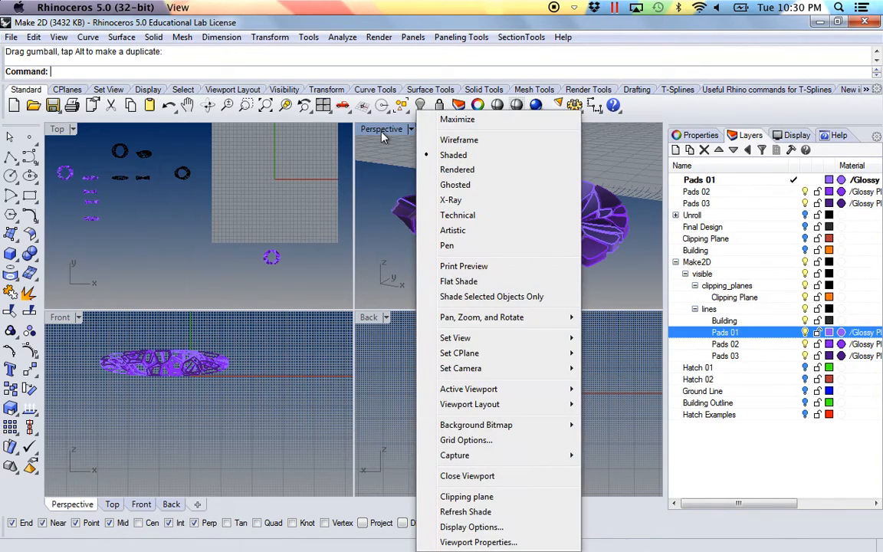
mouse_move(468, 338)
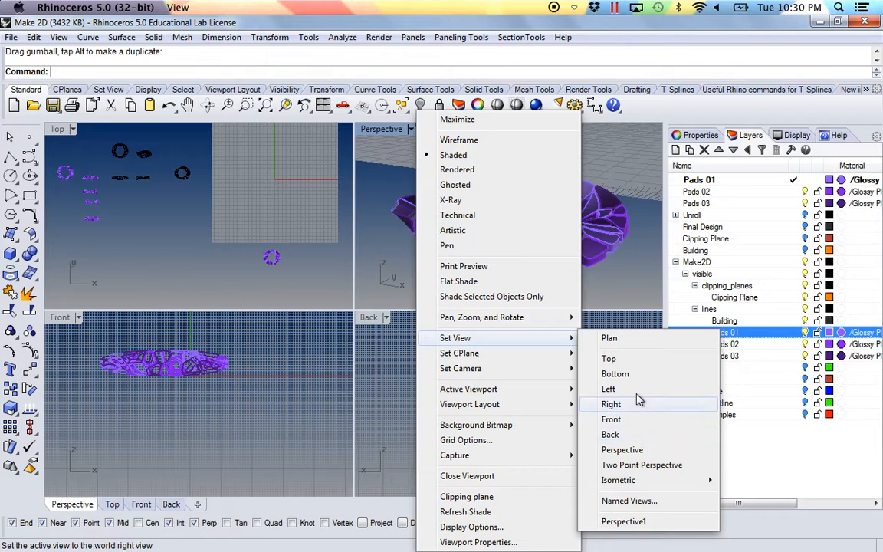
left_click(609, 389)
left_click(379, 134)
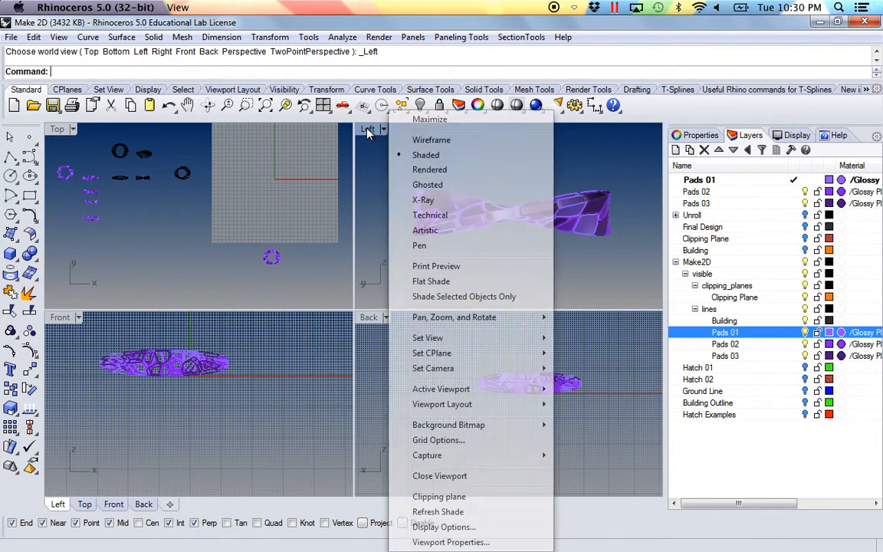
mouse_move(470, 340)
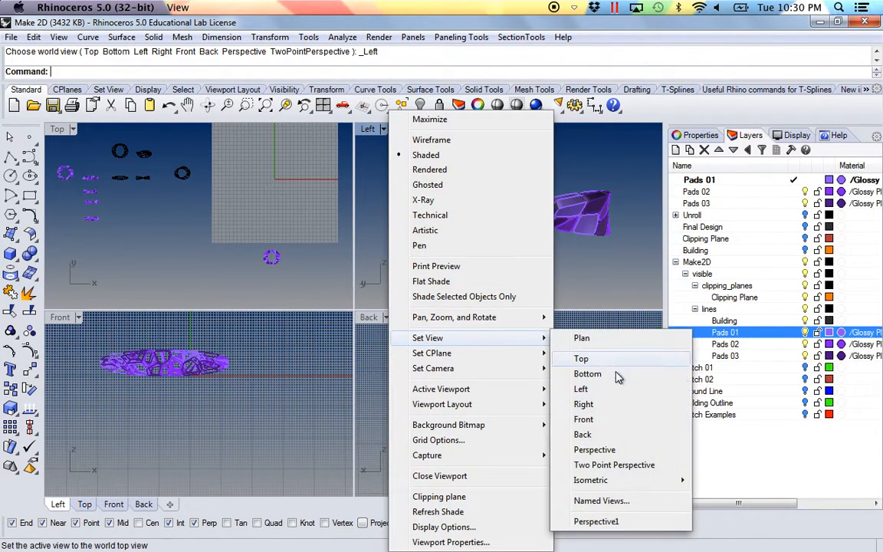
left_click(610, 449)
right_click_drag(560, 242, 457, 205)
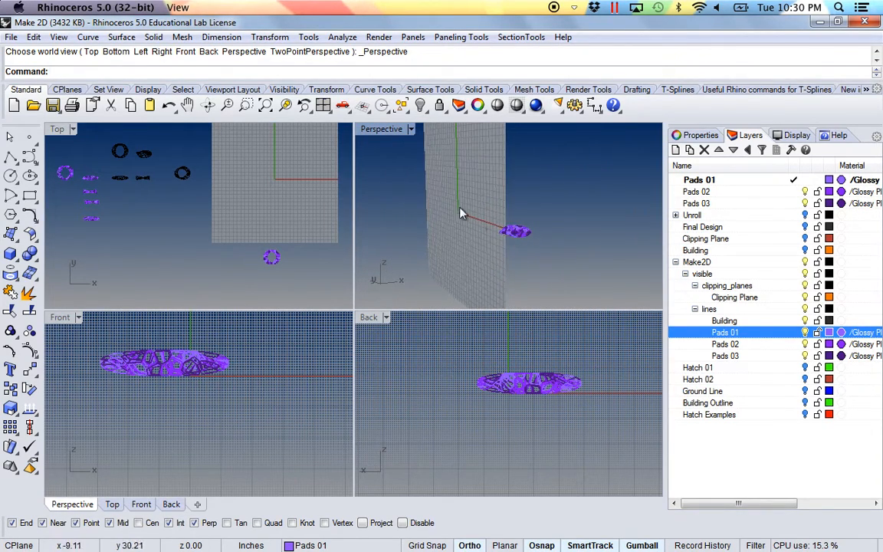
mouse_move(541, 228)
right_mouse_down()
mouse_move(458, 229)
mouse_move(537, 236)
mouse_move(533, 224)
right_mouse_up()
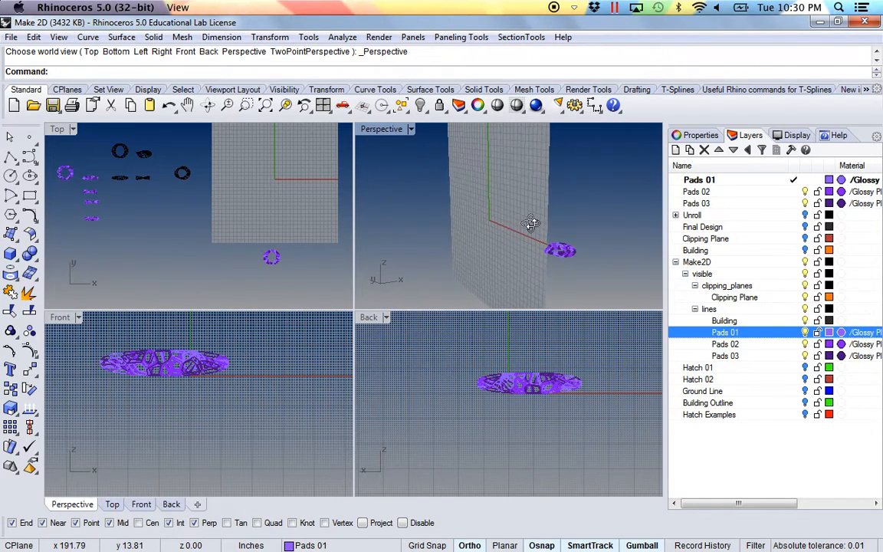
Set the Perspective viewport's construction plane to World Top
left_click(67, 89)
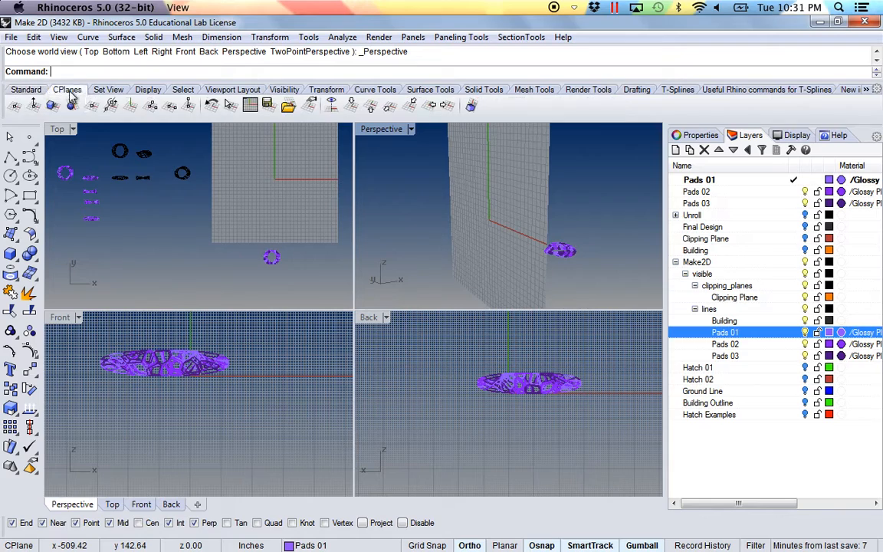
left_click(352, 106)
right_click_drag(568, 243, 560, 278)
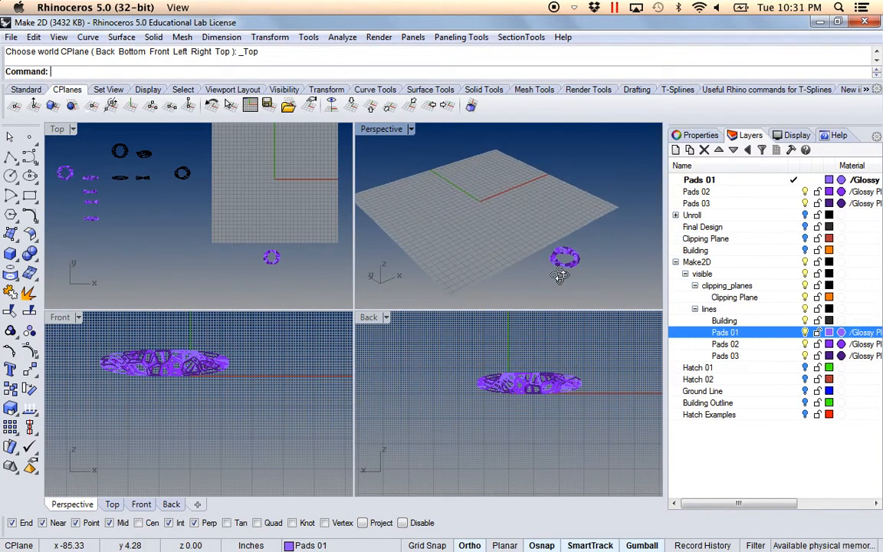
Maximize the Top viewport and move the four coloured elevation drawings together upward beside the coloured top-view drawing
double_click(58, 129)
right_click_drag(120, 265, 280, 308)
scroll(246, 301, "up", 4)
scroll(245, 295, "up", 2)
left_click_drag(390, 431, 309, 252)
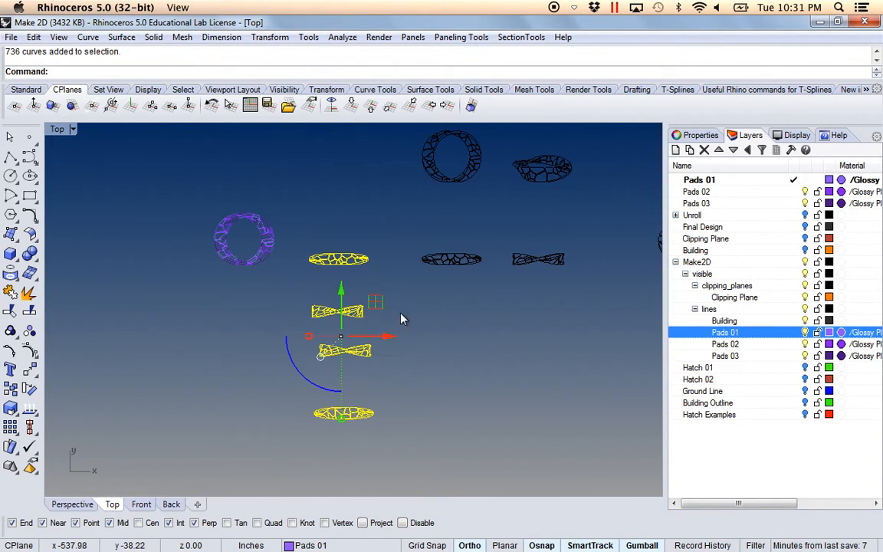
left_click_drag(376, 300, 370, 219)
left_click(421, 295)
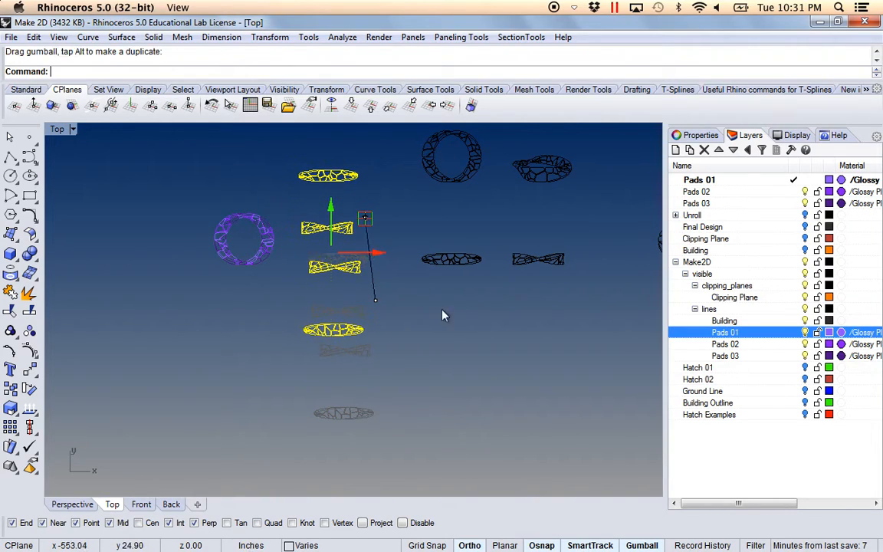
Move the coloured back-view drawing up, closer to the left-view drawing above it
scroll(336, 300, "up", 4)
right_click_drag(336, 300, 434, 345)
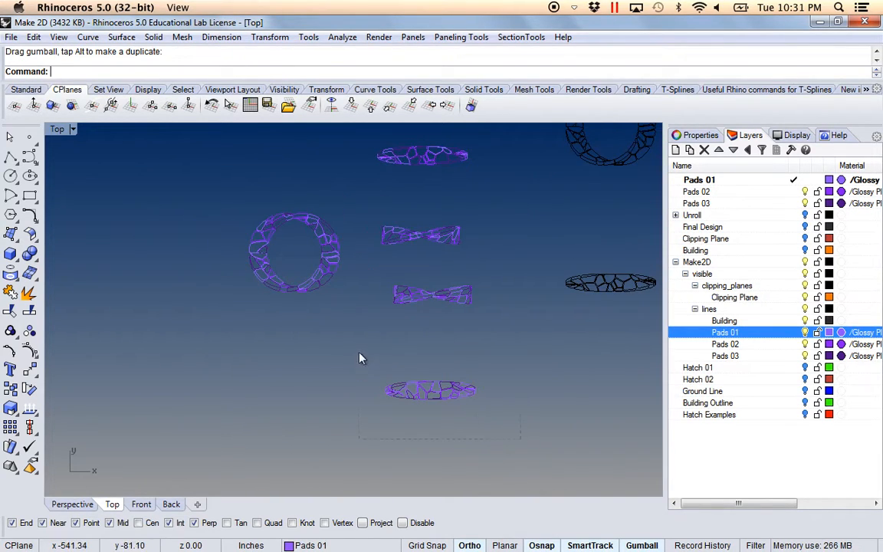
left_click_drag(363, 359, 483, 410)
left_click_drag(467, 356, 473, 311)
left_click(512, 284)
Move the coloured front-view drawing down, closer to the right-view drawing
right_click_drag(512, 242, 510, 291)
left_click_drag(491, 230, 377, 164)
left_click_drag(453, 172, 453, 211)
left_click(534, 332)
Move the left-view and back-view drawings up and align them under the others, and shift the back-view drawing slightly to even the spacing
left_click_drag(375, 351, 374, 351)
left_click_drag(465, 332, 455, 308)
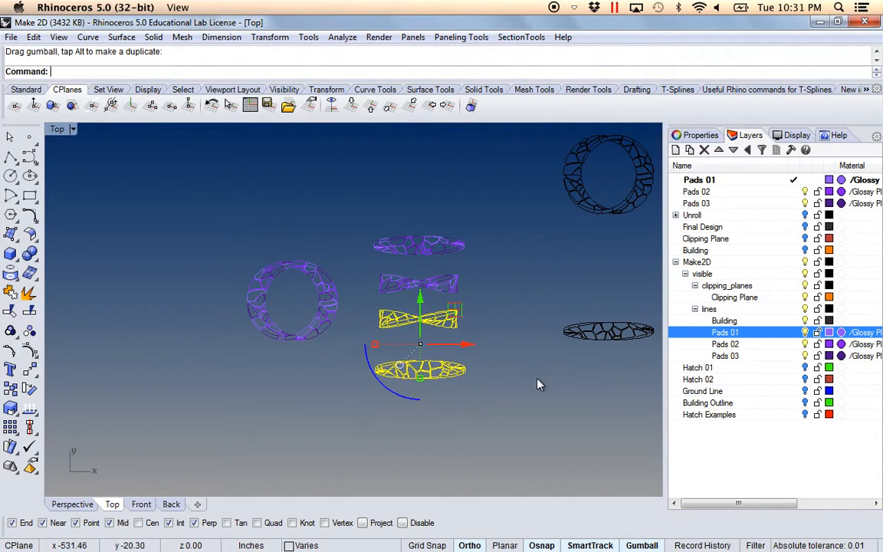
left_click(509, 408)
left_click_drag(362, 346, 362, 345)
left_click_drag(451, 334, 452, 322)
left_click(422, 408)
Examine the arranged column of coloured elevations beside the ring's top-view drawing, up close and as a whole
scroll(400, 323, "up", 6)
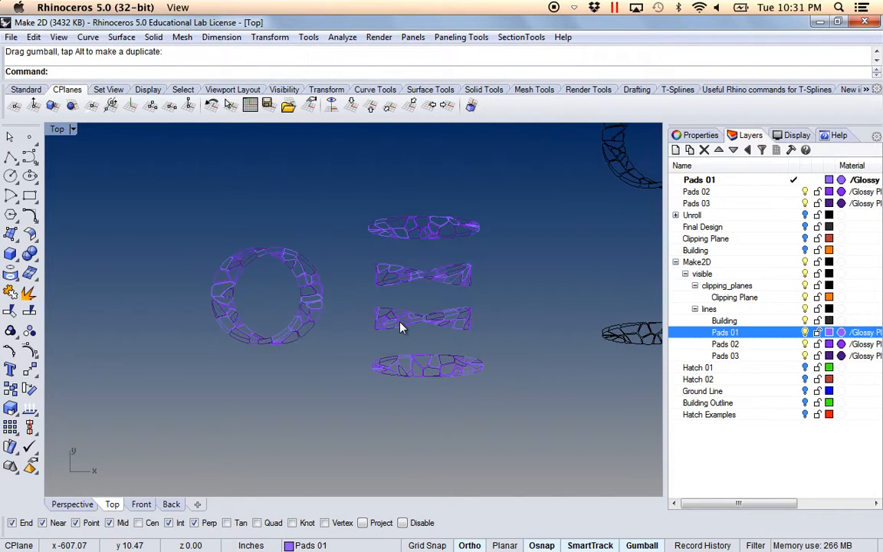
scroll(313, 350, "down", 2)
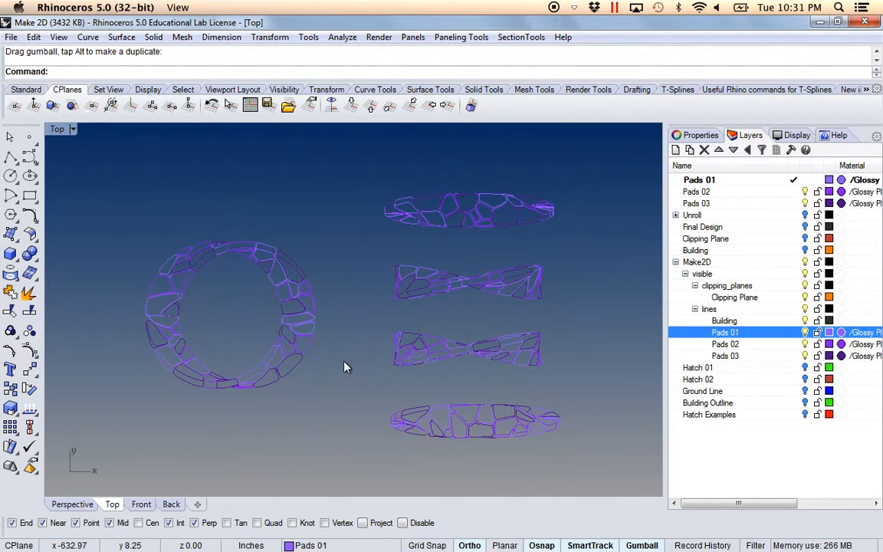
scroll(360, 357, "up", 3)
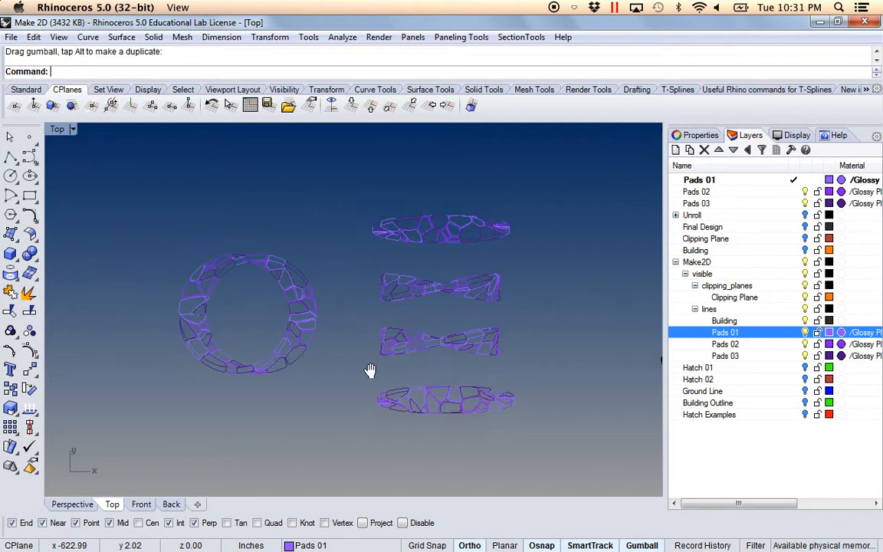
scroll(356, 351, "down", 6)
scroll(363, 360, "up", 5)
scroll(342, 326, "up", 3)
scroll(326, 325, "down", 5)
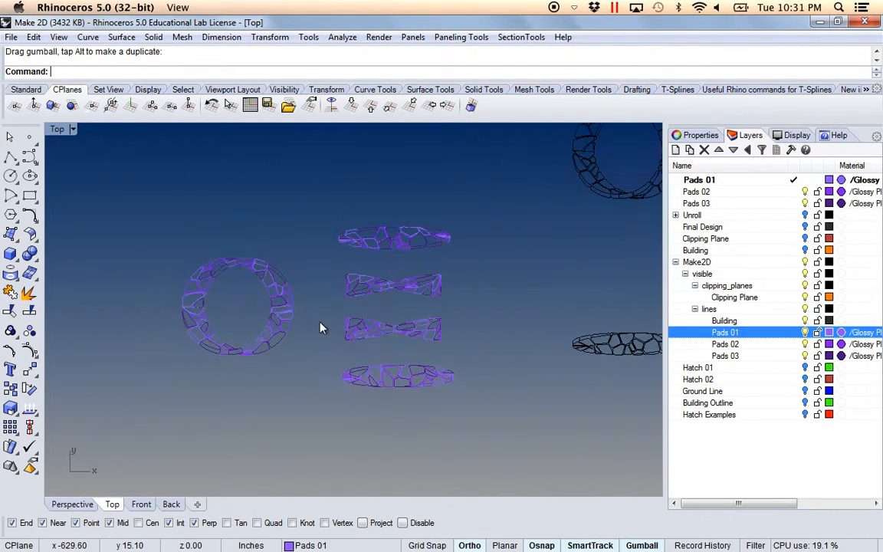
scroll(353, 347, "up", 4)
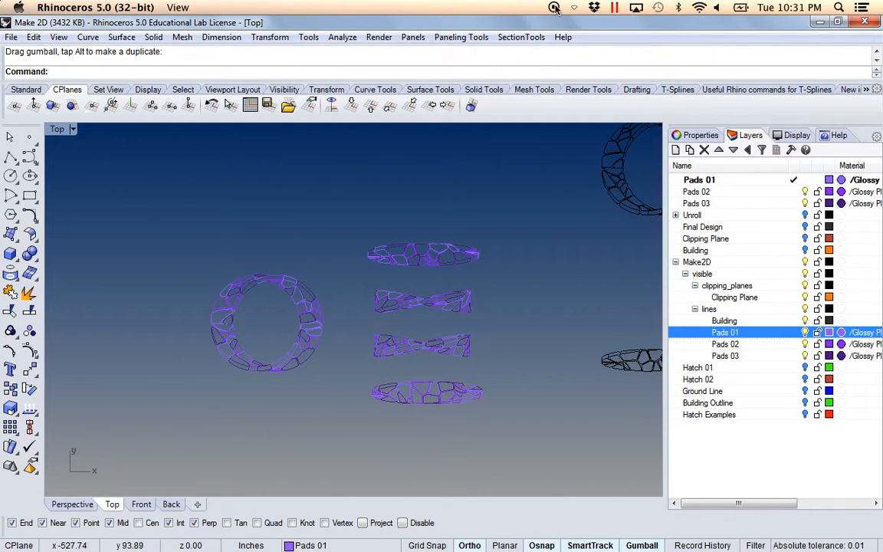